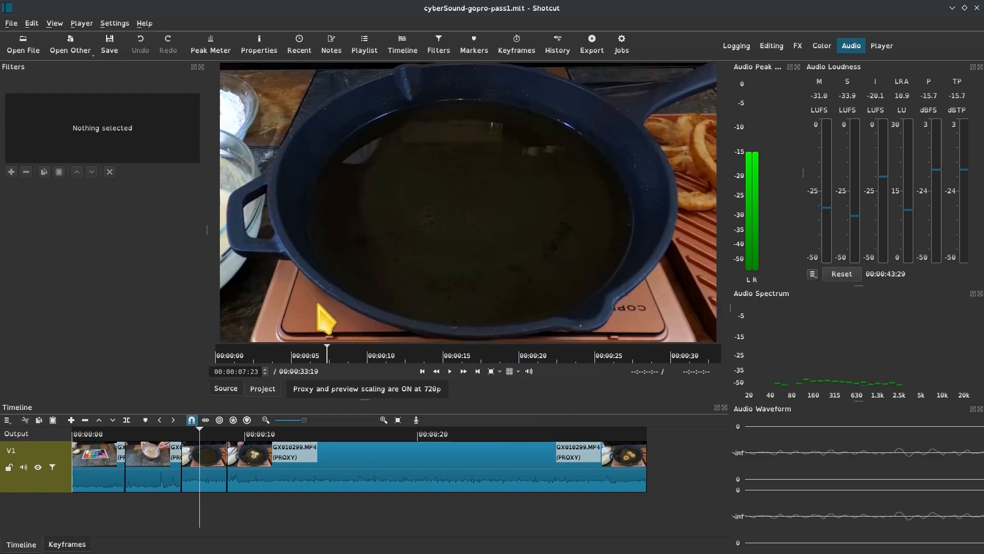
- Scrub and play the cooking clips on the timeline between about 6 and 11 seconds to check their audio levels
key("space")
key("space")
left_click(254, 503)
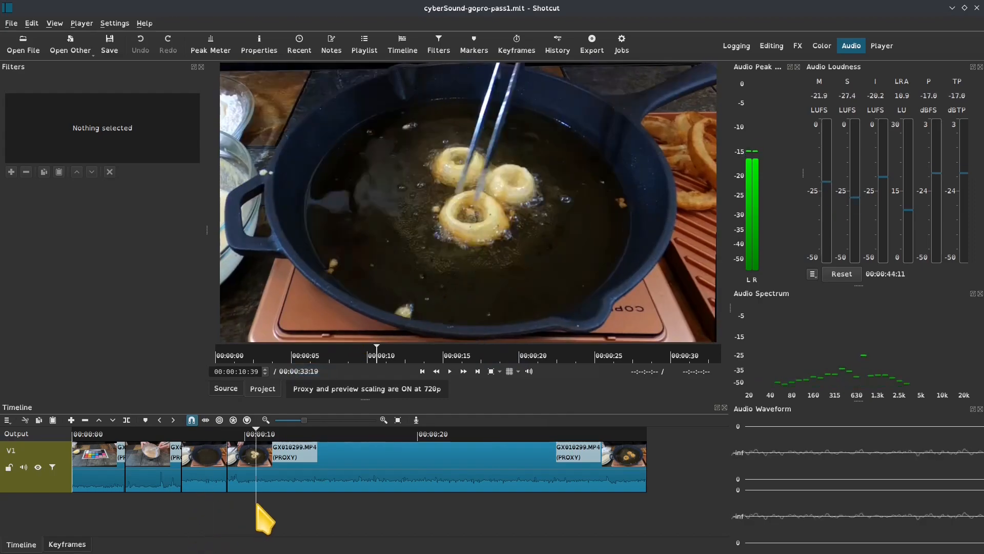
left_click_drag(254, 503, 256, 502)
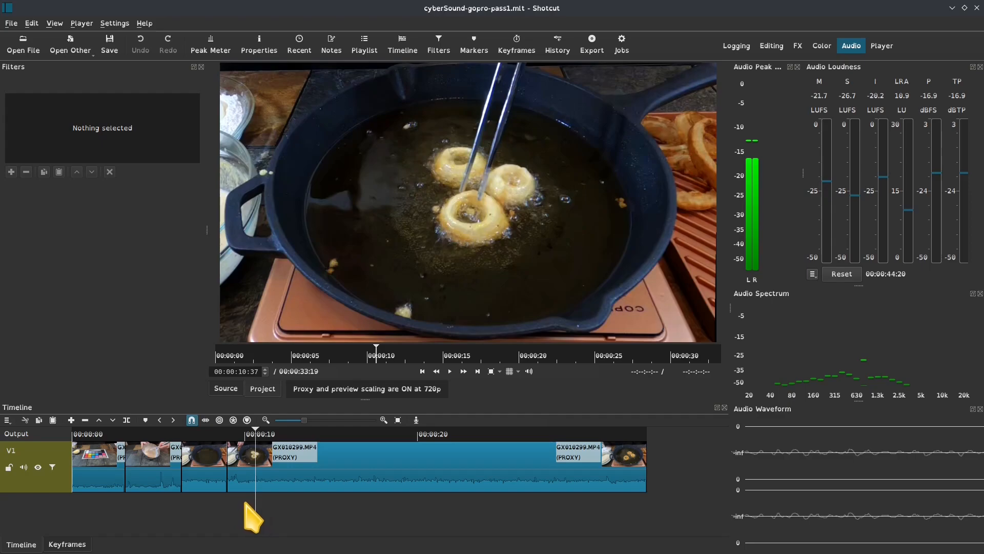
left_click(203, 501)
left_click_drag(203, 500, 199, 497)
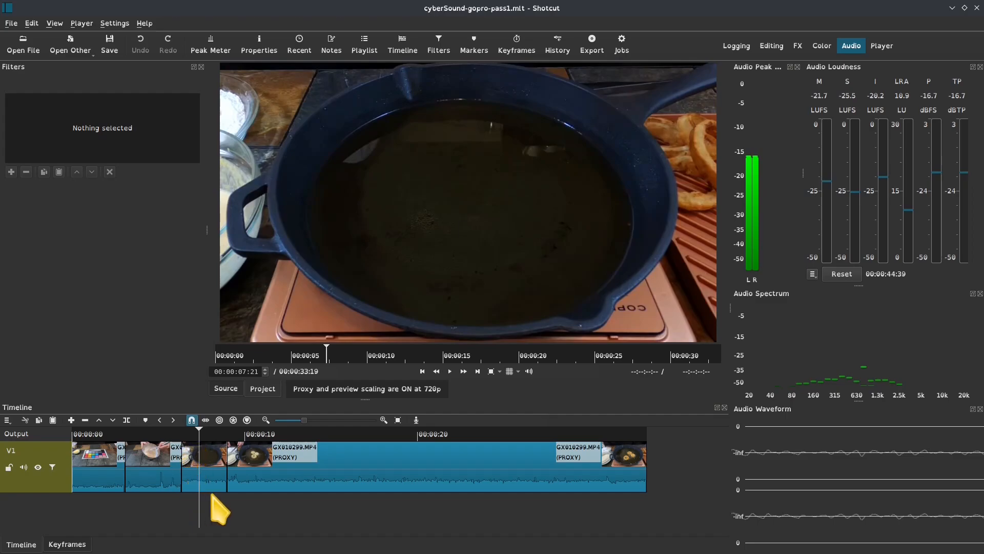
left_click(189, 516)
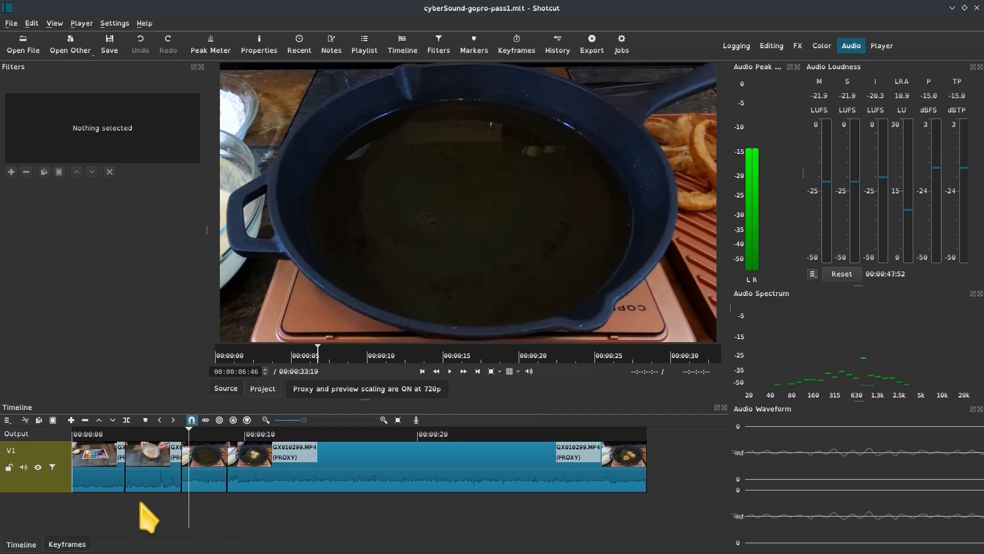
- Set the V1 track's Gain / Volume filter level to -9.8 dB, checking the playback levels along the timeline
left_click(63, 488)
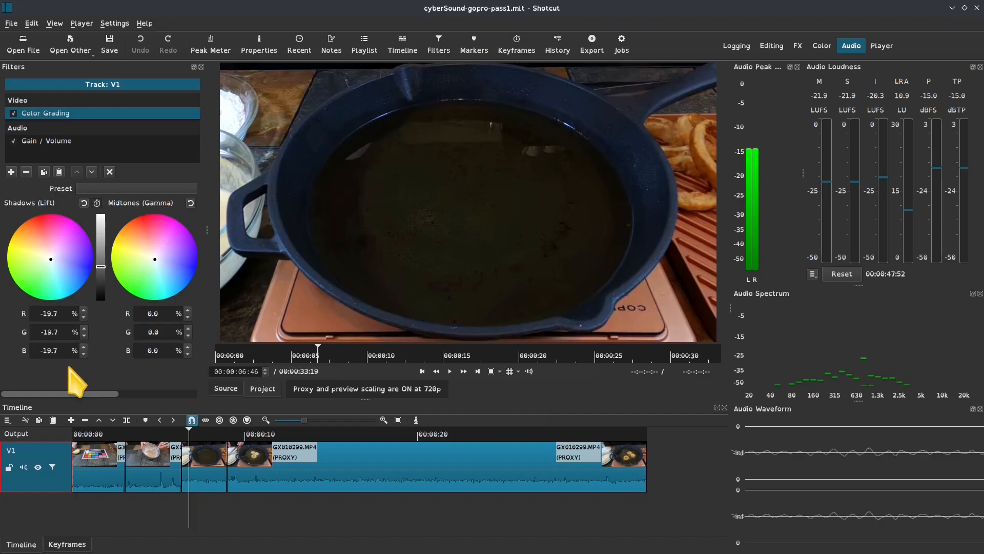
left_click(52, 140)
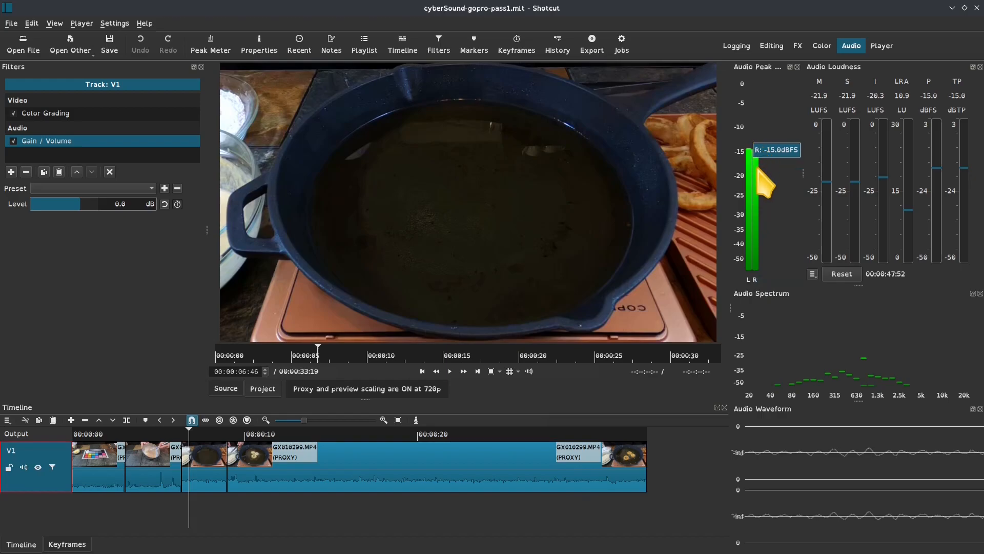
left_click_drag(91, 505, 235, 496)
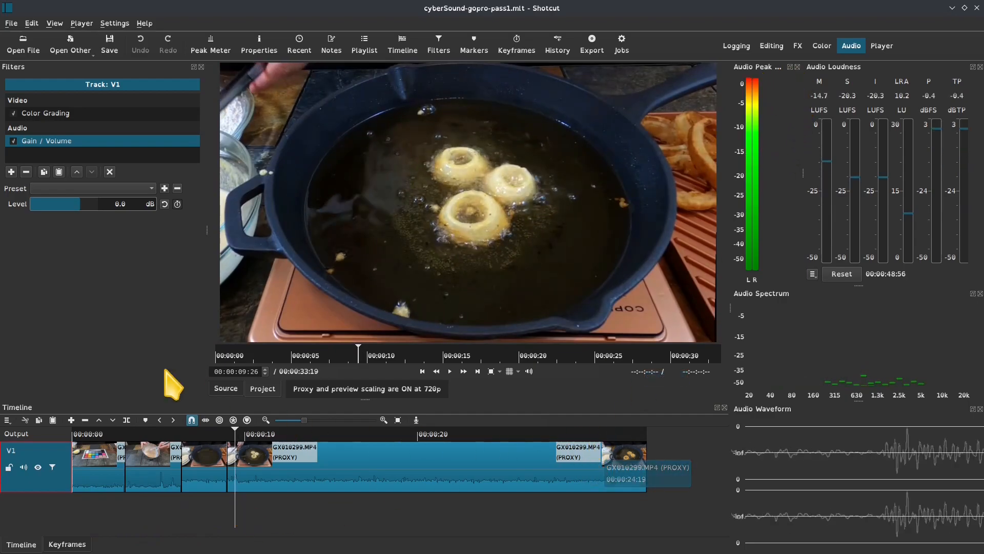
left_click(71, 205)
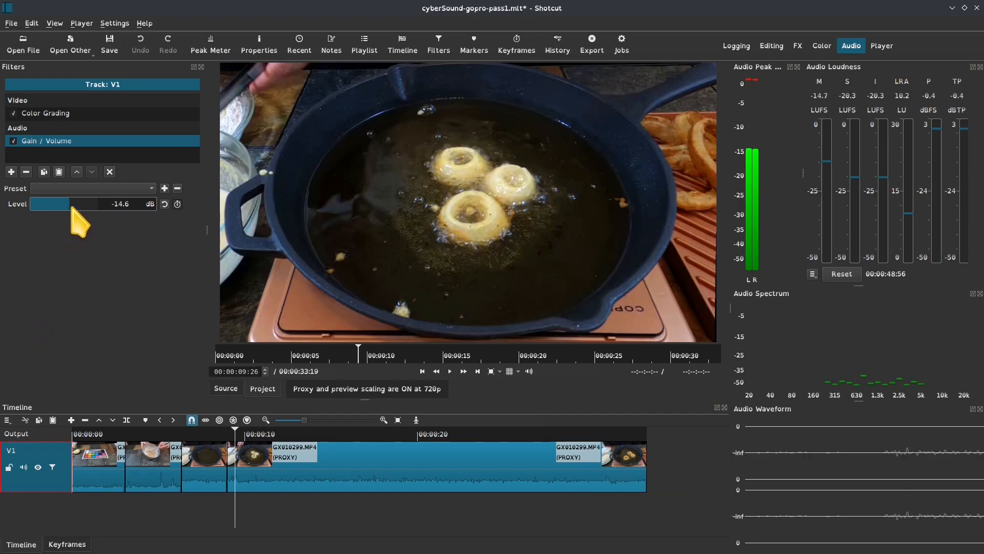
left_click_drag(72, 207, 74, 208)
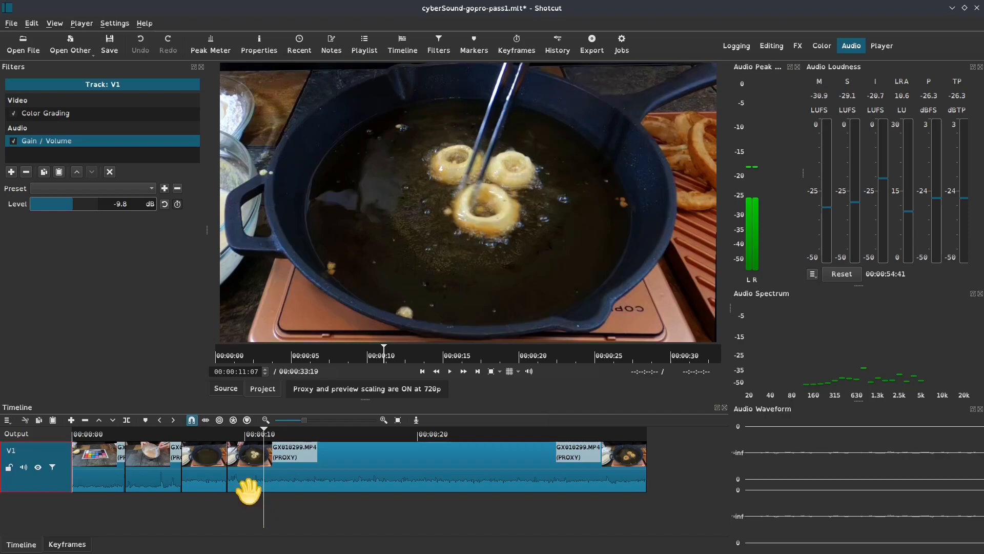
left_click(513, 494)
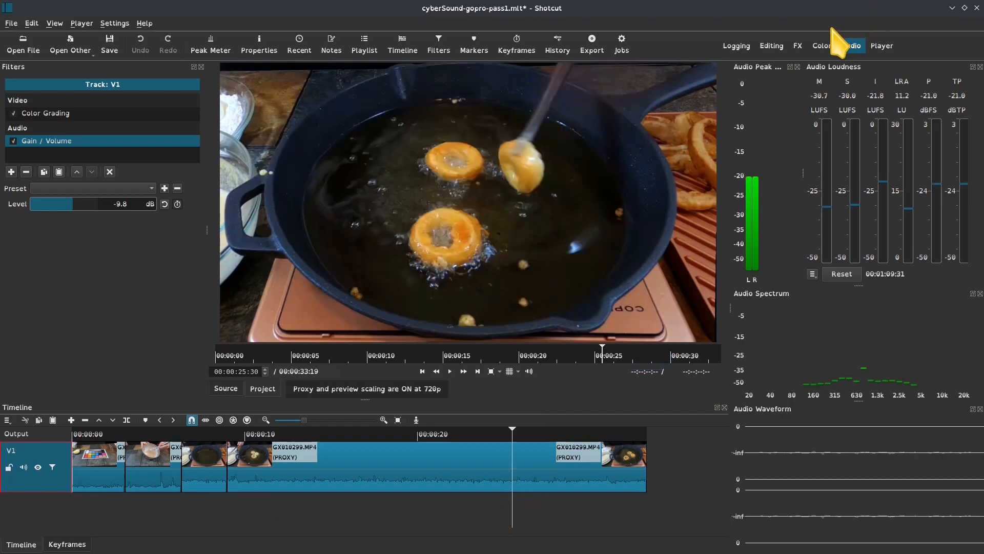
- Prepare an audio-only export of the timeline using the H.264 High Profile preset with video disabled
left_click(774, 45)
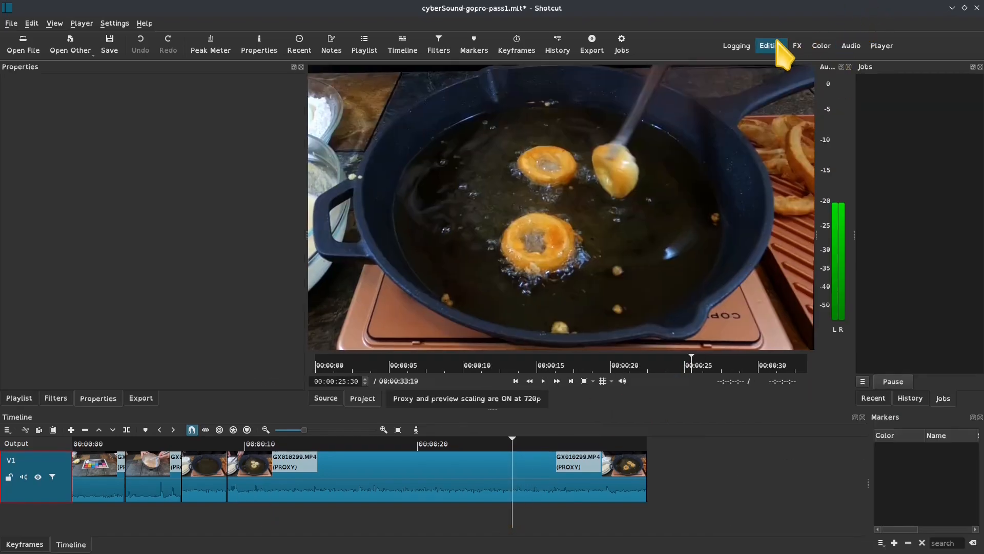
left_click(141, 398)
left_click(72, 178)
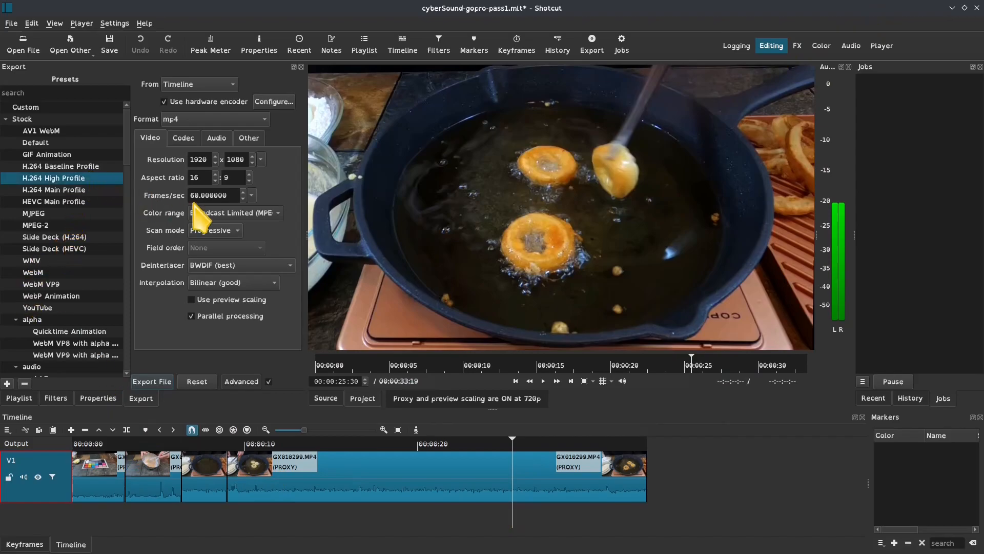
left_click(192, 138)
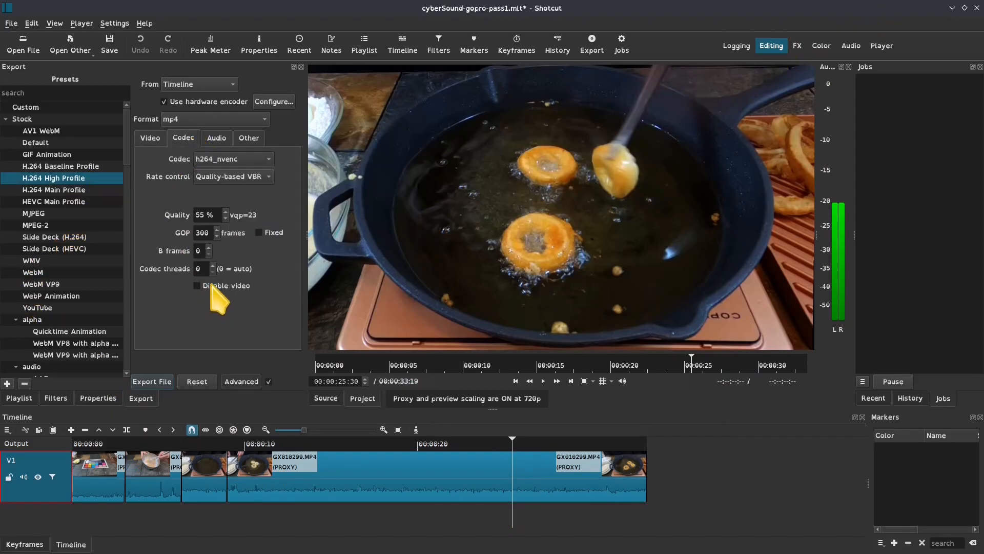
- Export the timeline to the sound folder as cyberSound-gopro-pass1aBad.mp4
left_click(163, 381)
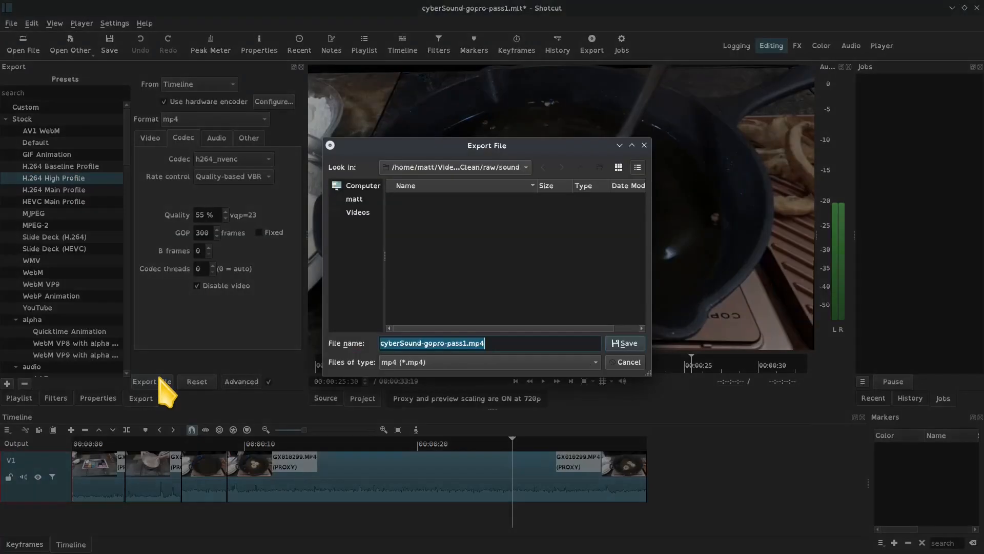
left_click(470, 343)
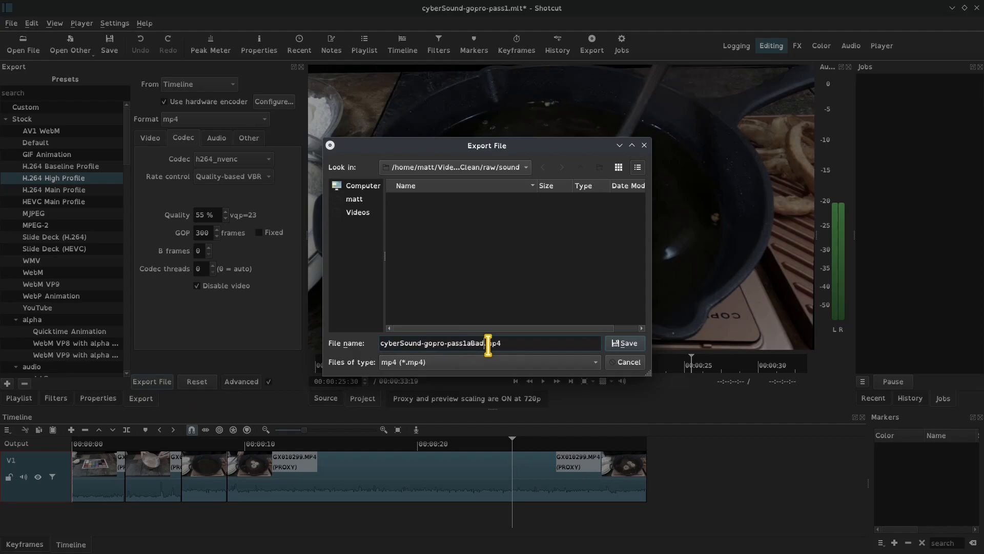
type("aBad")
left_click(624, 342)
- Switch to Dolphin at the exported file, and bring up Audacity with cyberSound-gopro-pass1aBad open
key("super+w")
left_click(582, 418)
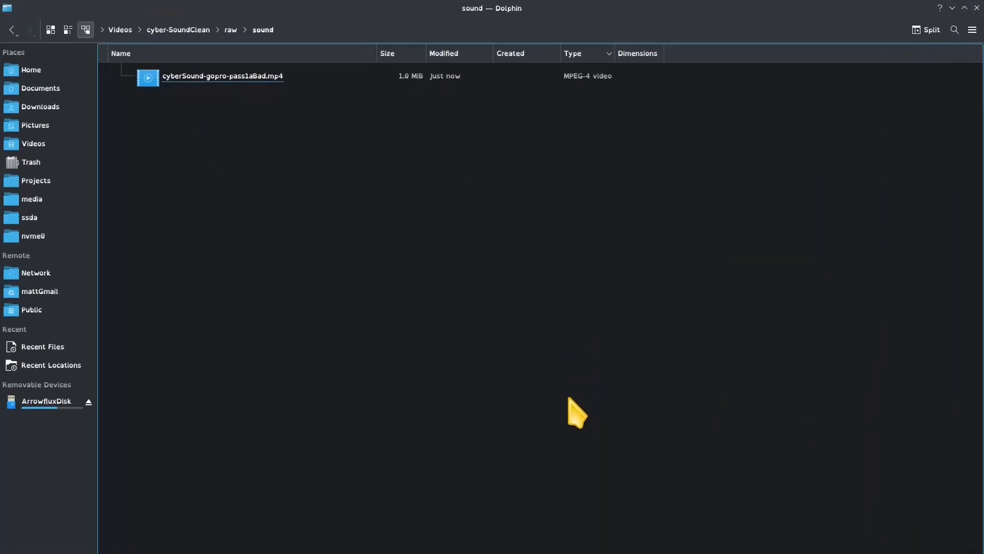
key("super+w")
left_click(452, 205)
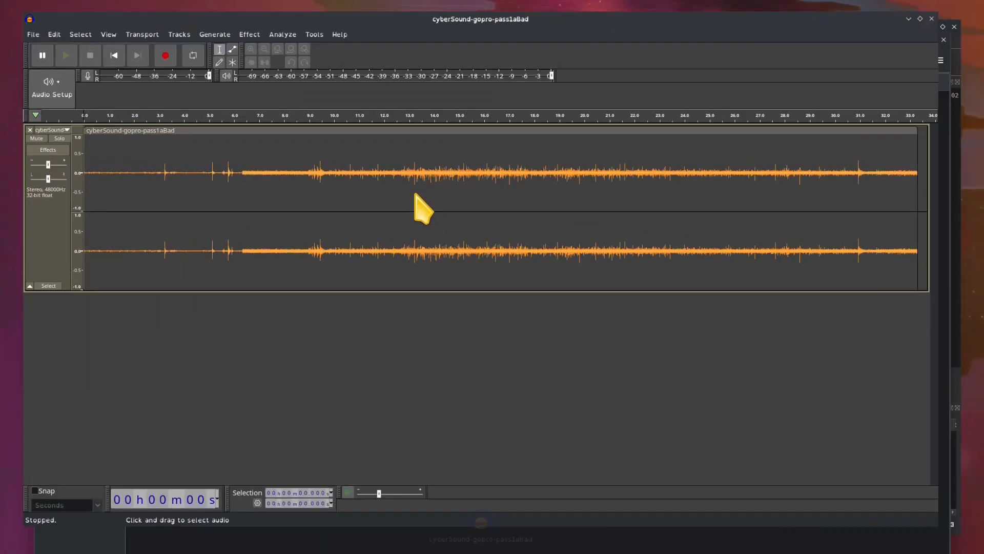
- Listen to the quiet opening of the track, shortening the selection to about the first 2.3 seconds
key("space")
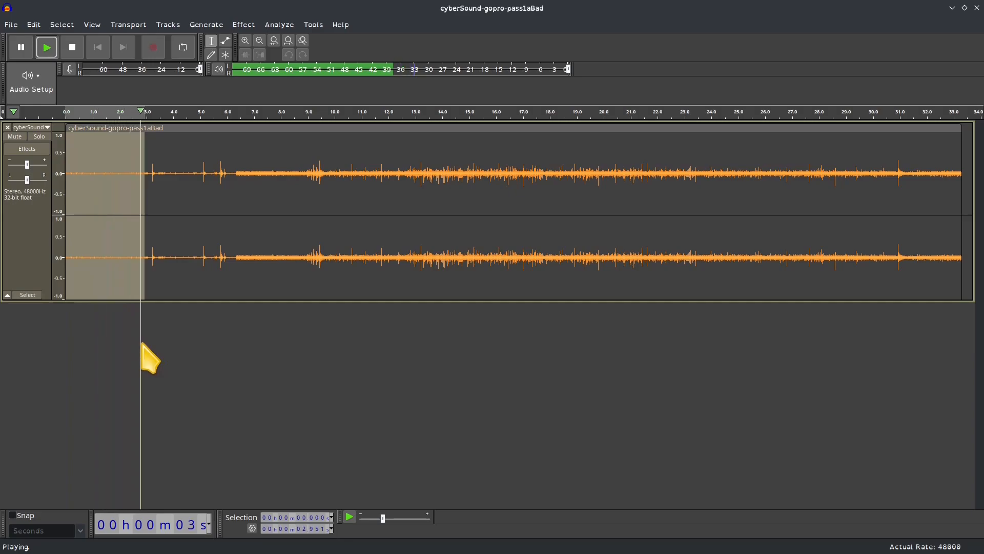
key("space")
key("space")
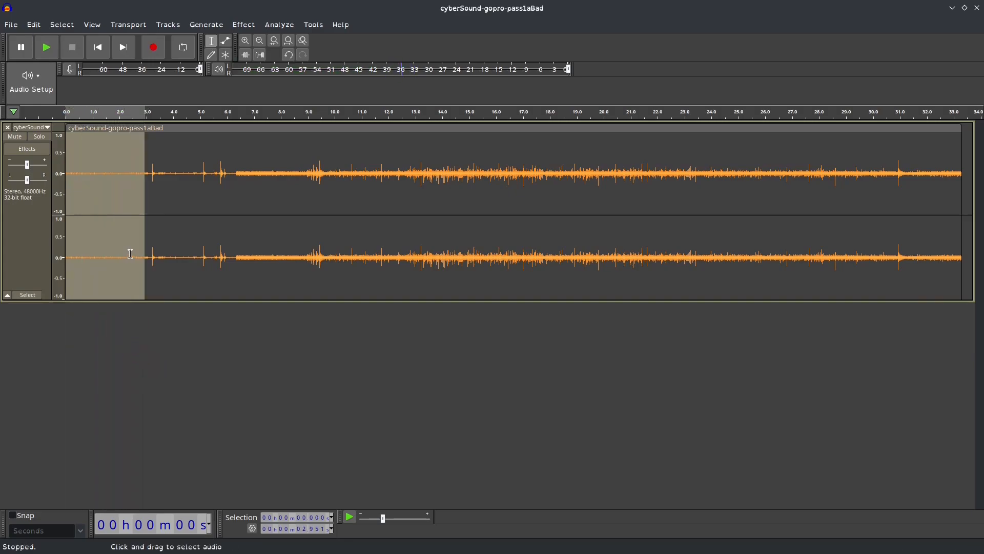
left_click_drag(127, 255, 66, 249)
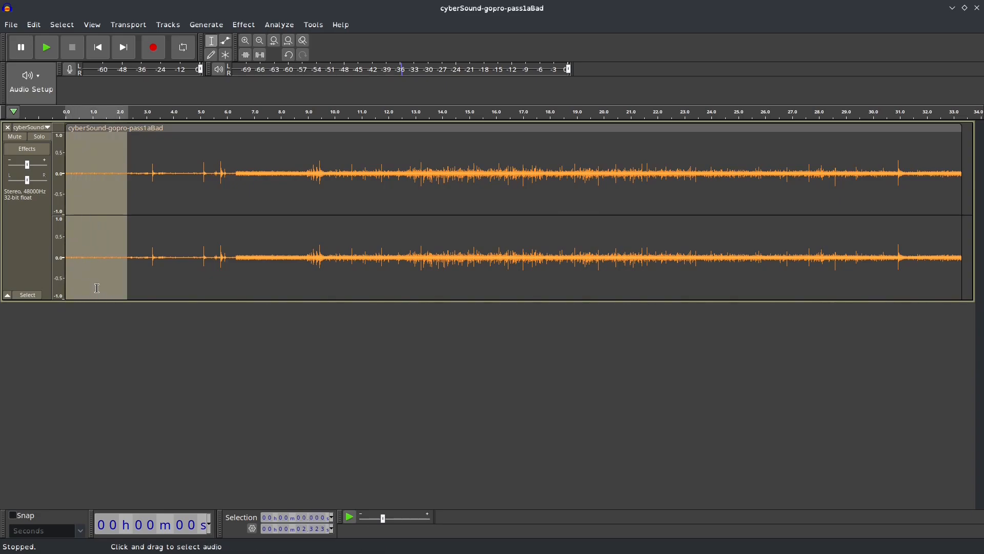
key("space")
key("space")
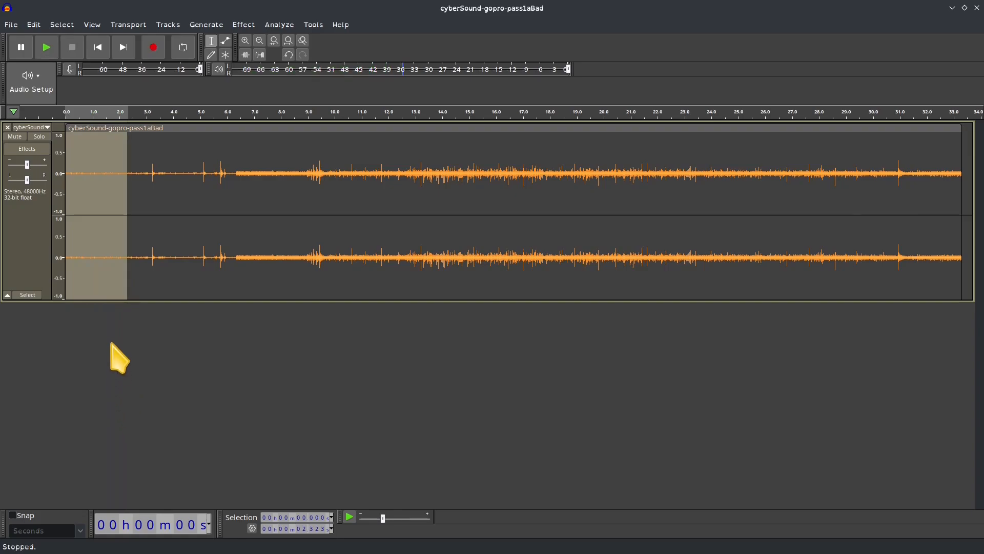
- Capture a Noise Reduction profile from the background noise in about the first 2.08 seconds of the track
left_click(121, 266)
left_click_drag(121, 266, 47, 267)
key("space")
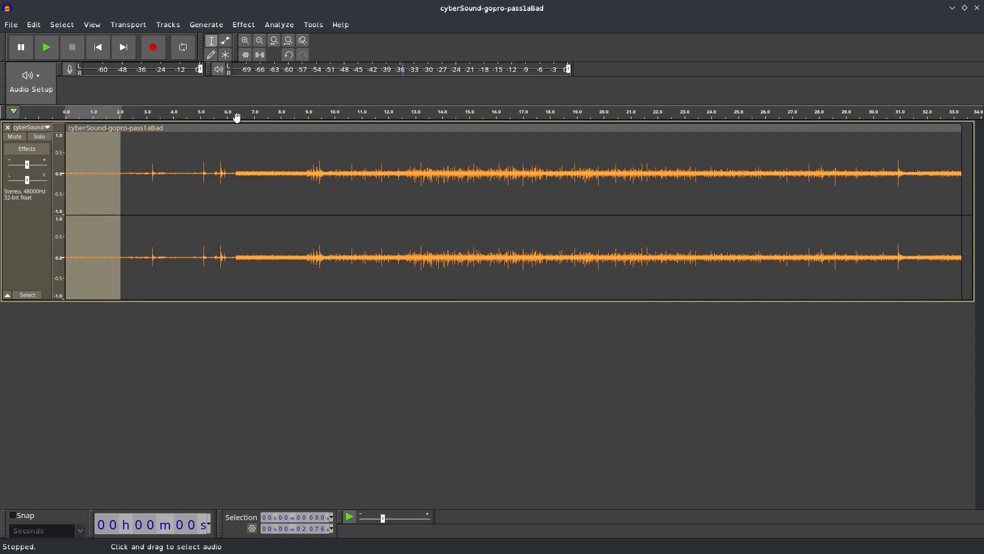
left_click(246, 27)
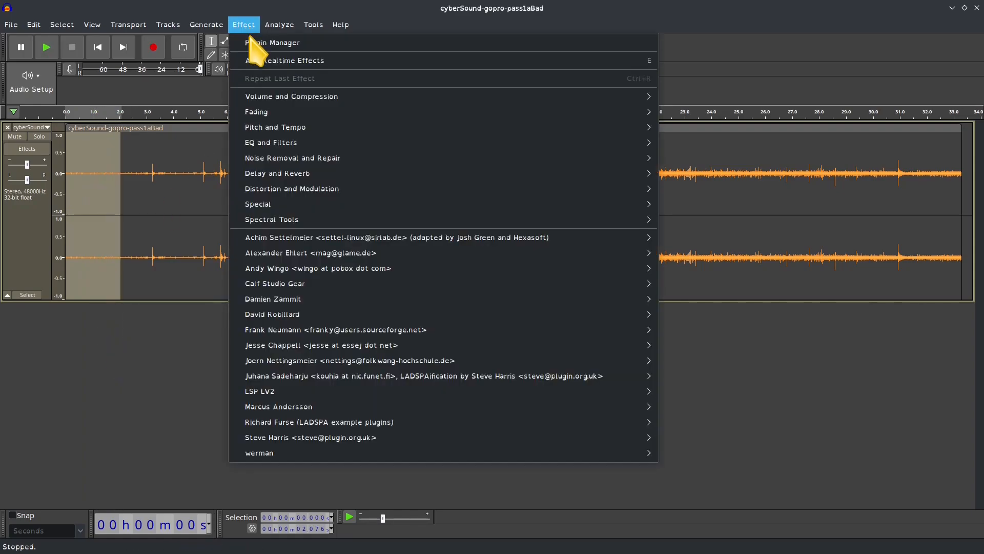
mouse_move(554, 163)
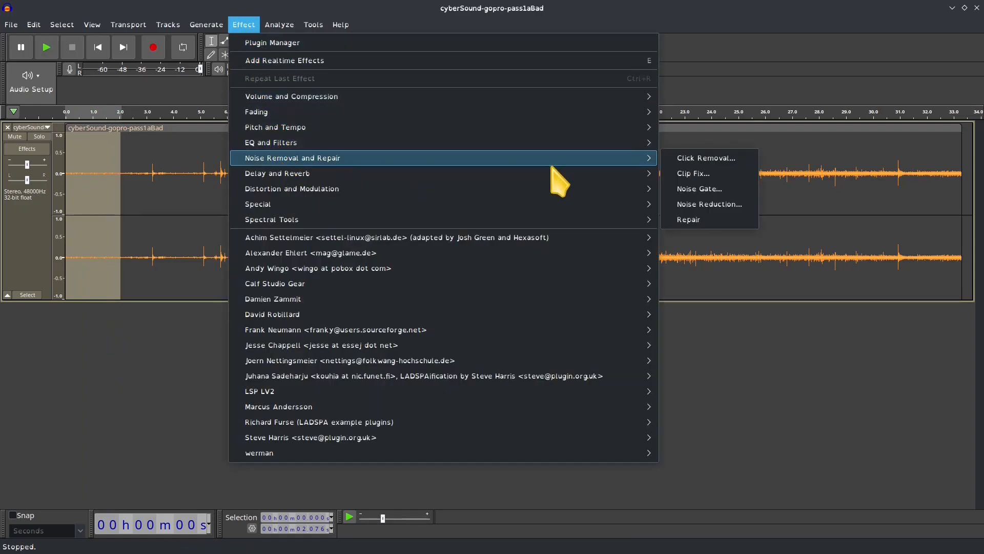
left_click(718, 204)
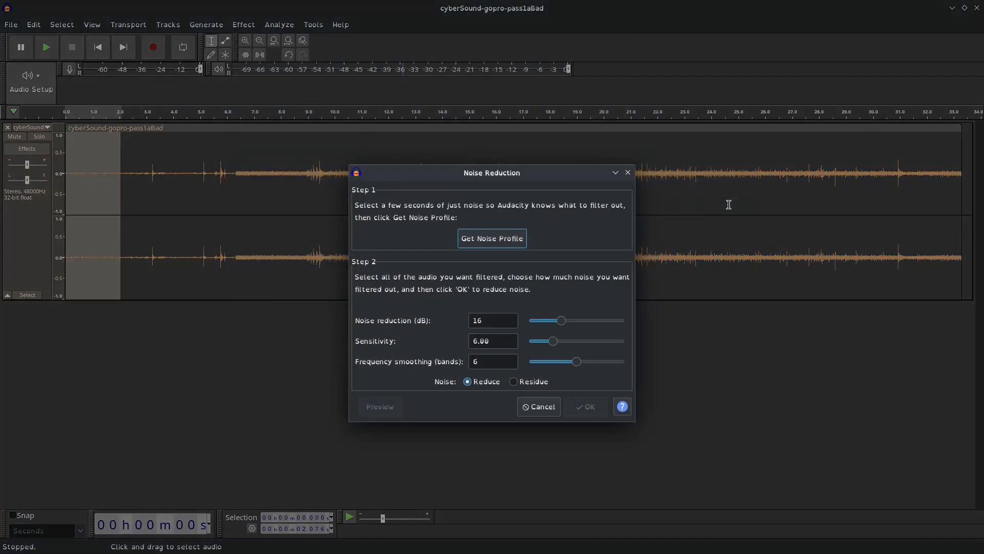
left_click(496, 240)
- Listen to the track from about 5 seconds, and select the section from about 4.88 to 6.09 seconds
left_click(200, 292)
key("space")
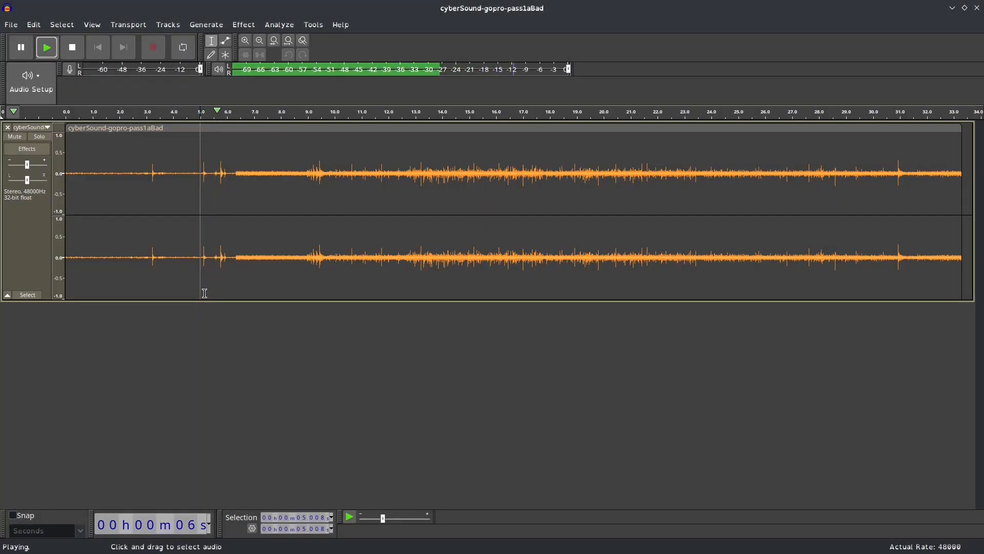
key("space")
left_click(204, 259)
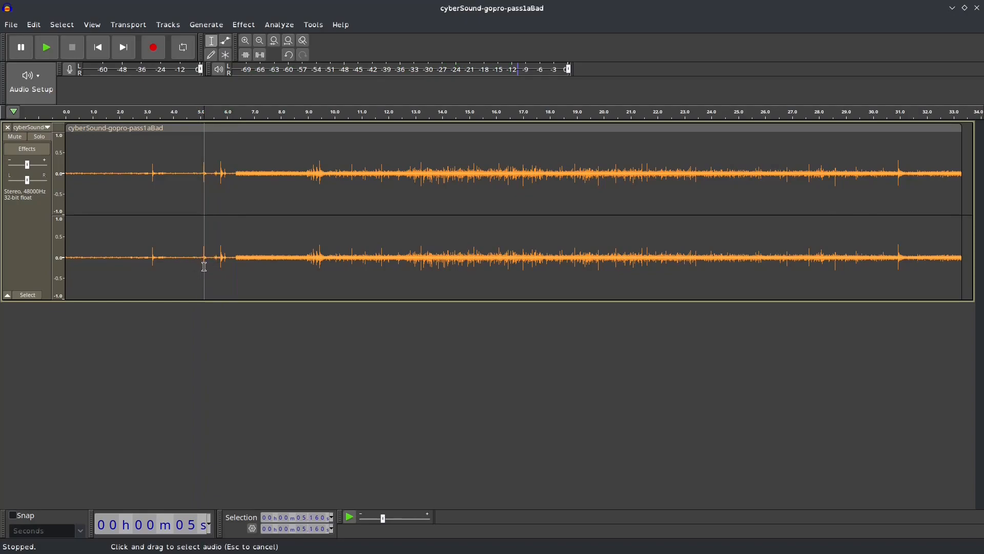
key("space")
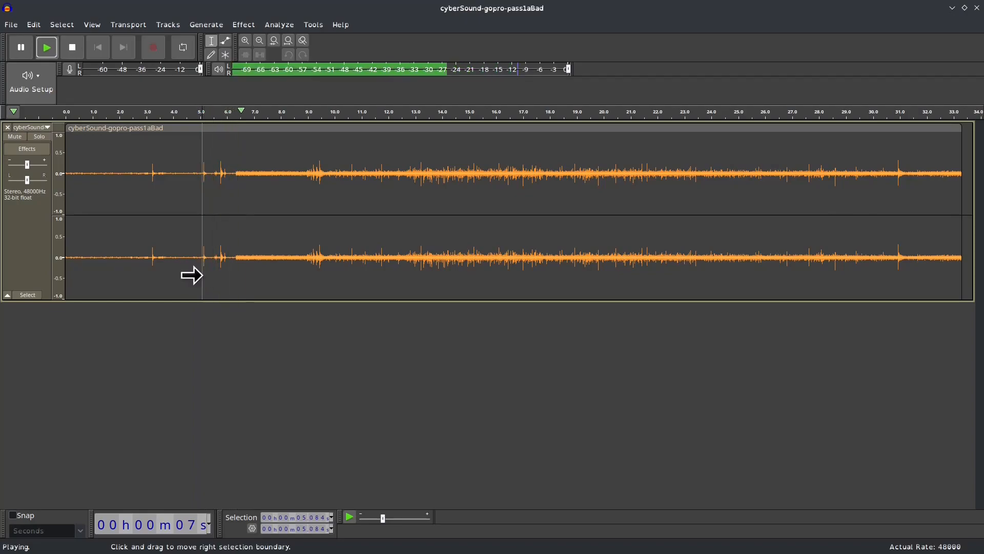
key("space")
left_click_drag(196, 275, 229, 205)
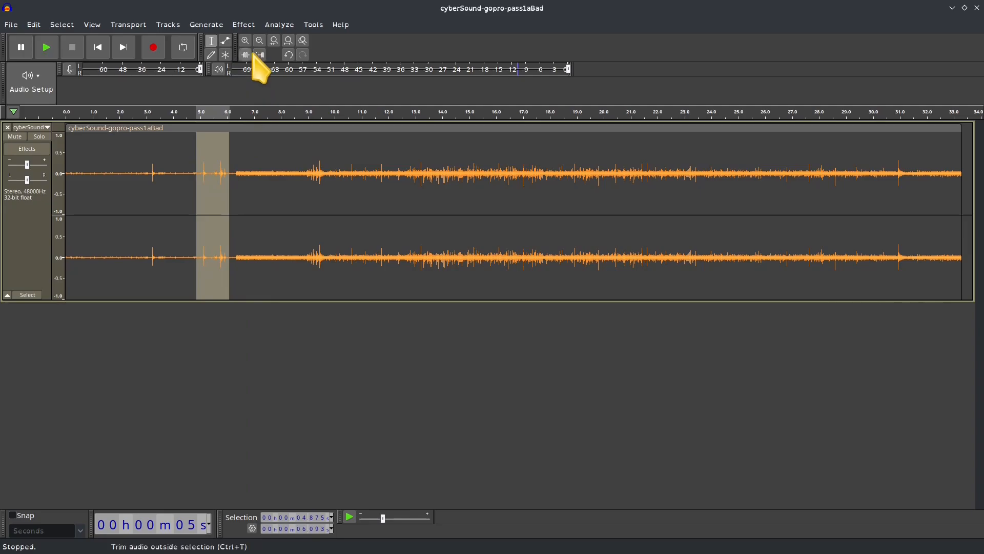
- Preview Noise Reduction with its current settings on the selected section from about 4.88 to 6.09 seconds
left_click(245, 25)
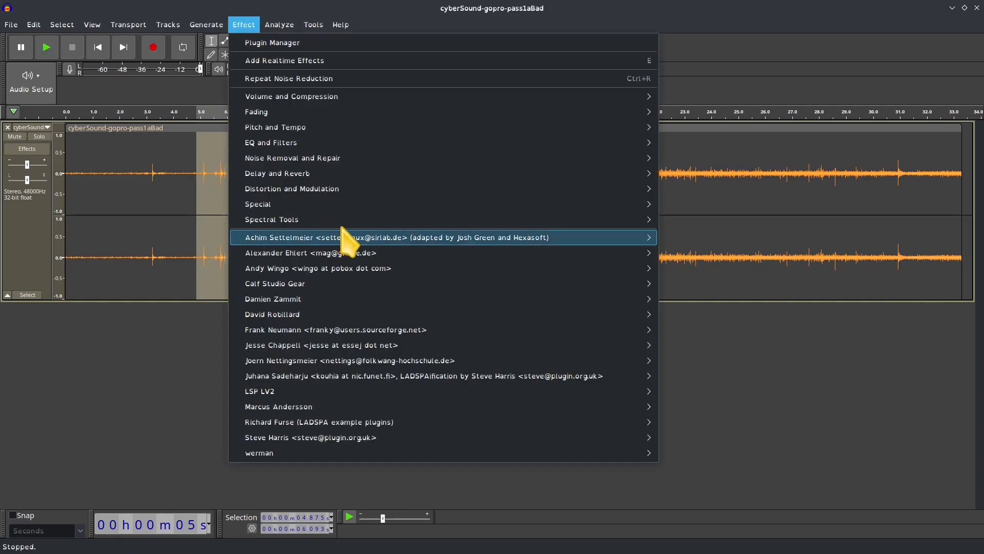
mouse_move(658, 162)
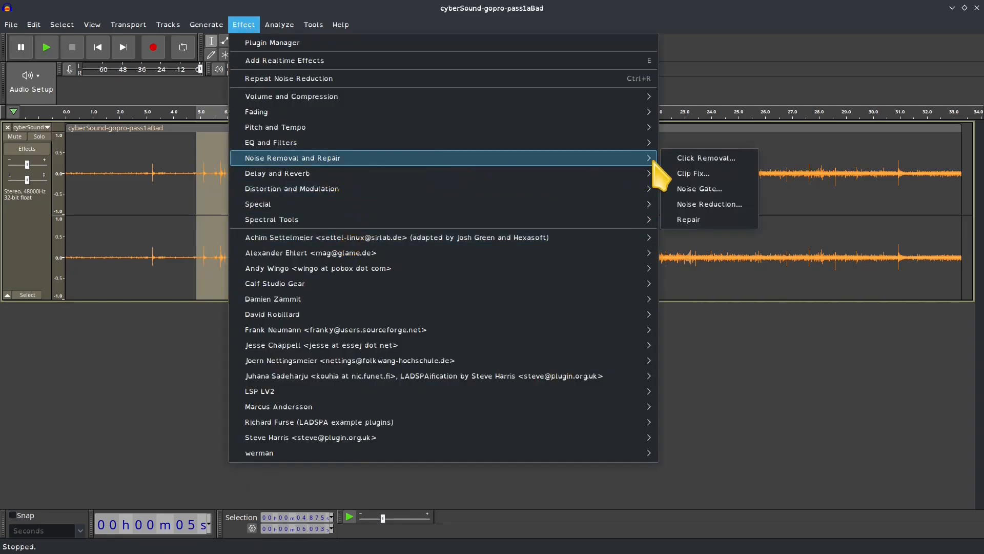
left_click(725, 204)
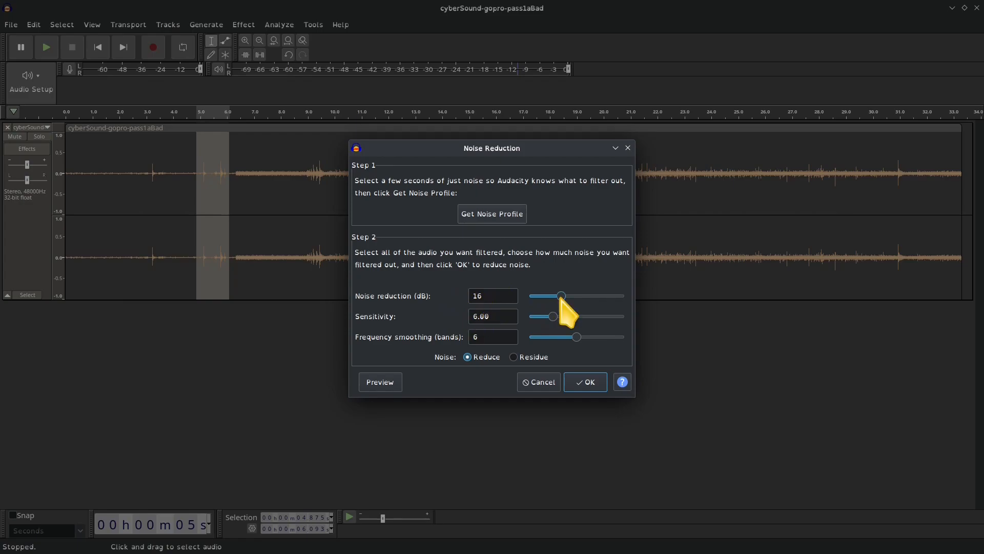
left_click(379, 386)
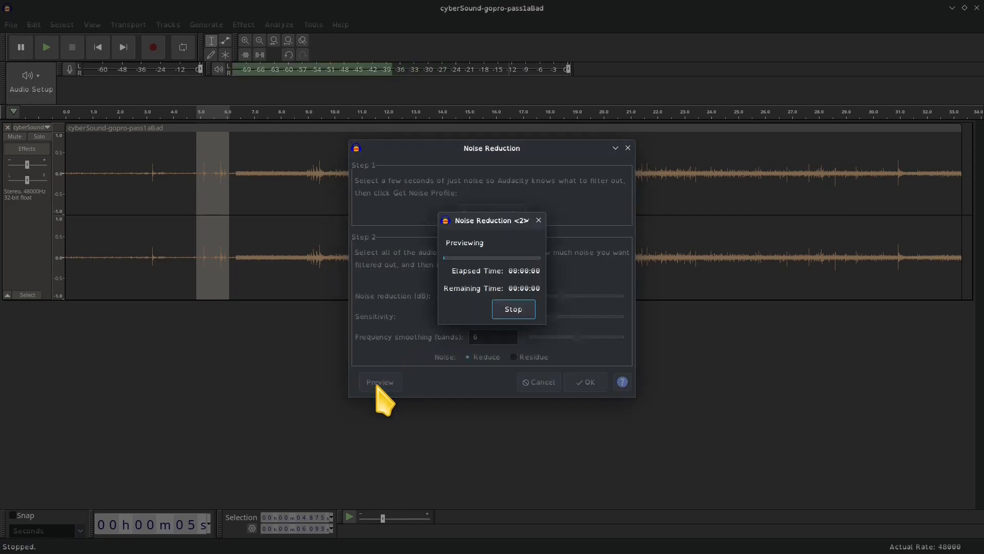
left_click(378, 386)
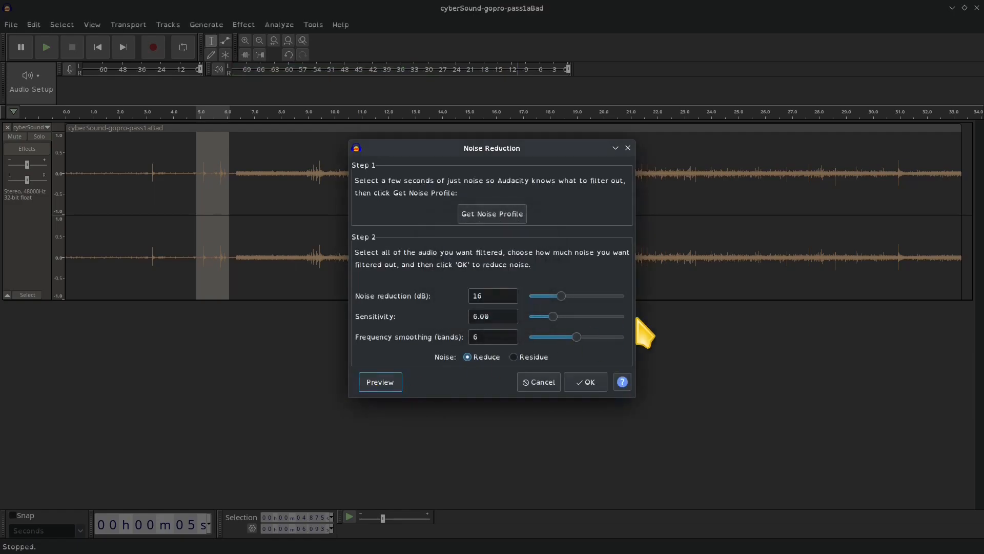
- Preview the selected section with stronger noise reduction, first at 25 dB and again at 45 dB
left_click_drag(564, 299, 573, 299)
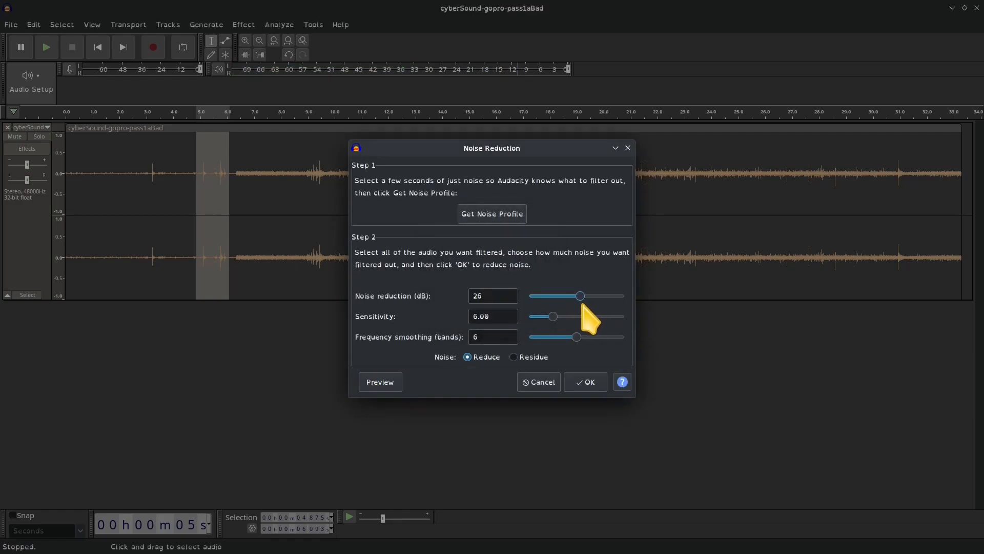
left_click(382, 386)
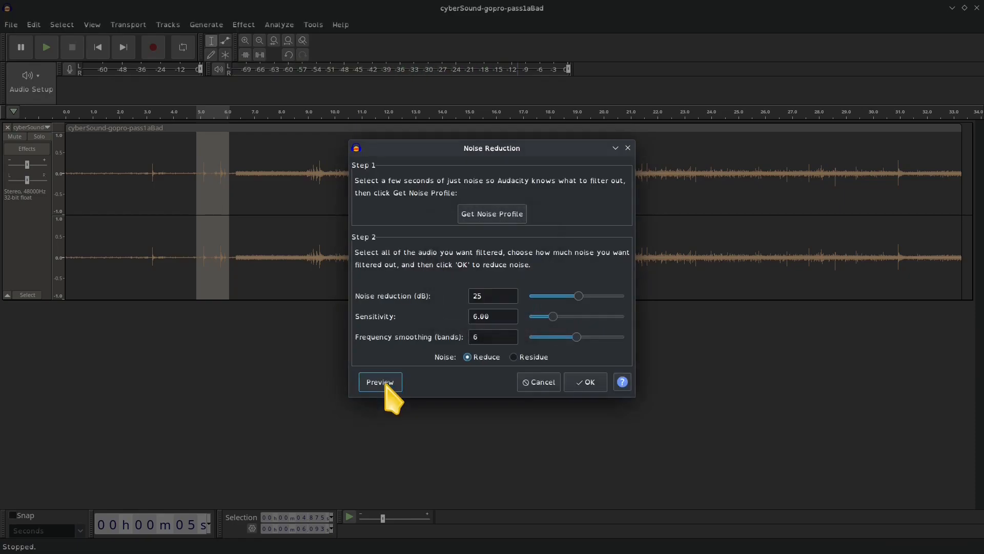
left_click(385, 386)
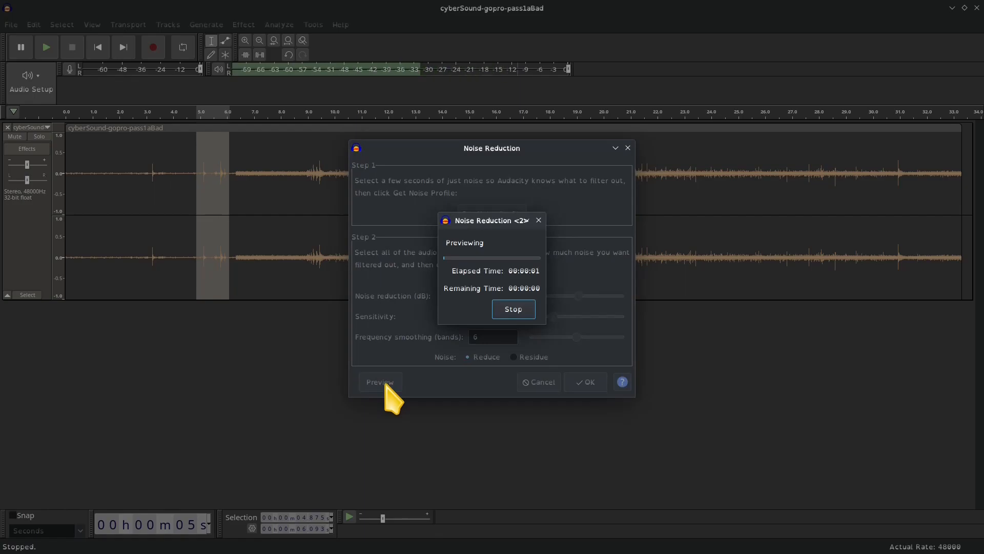
left_click(618, 296)
left_click(382, 384)
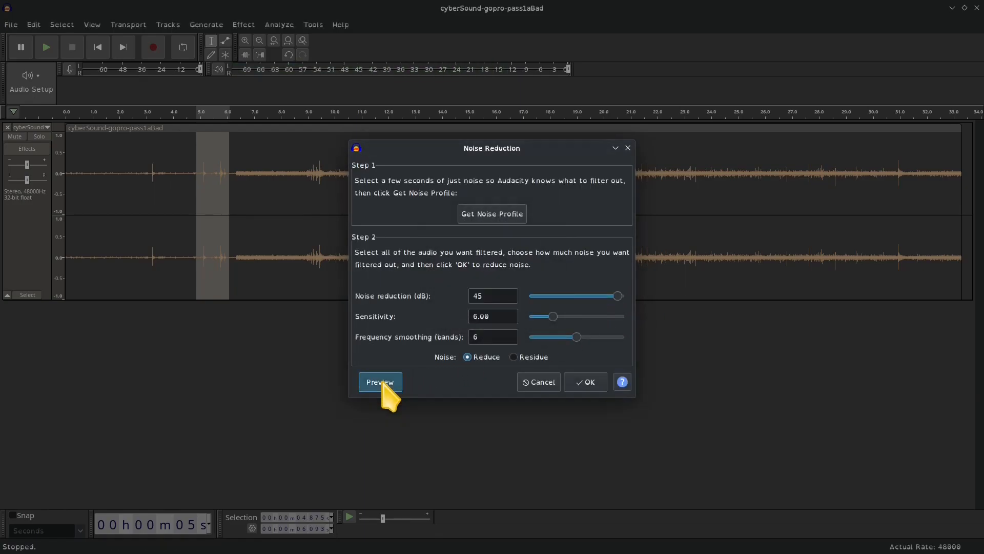
left_click(383, 385)
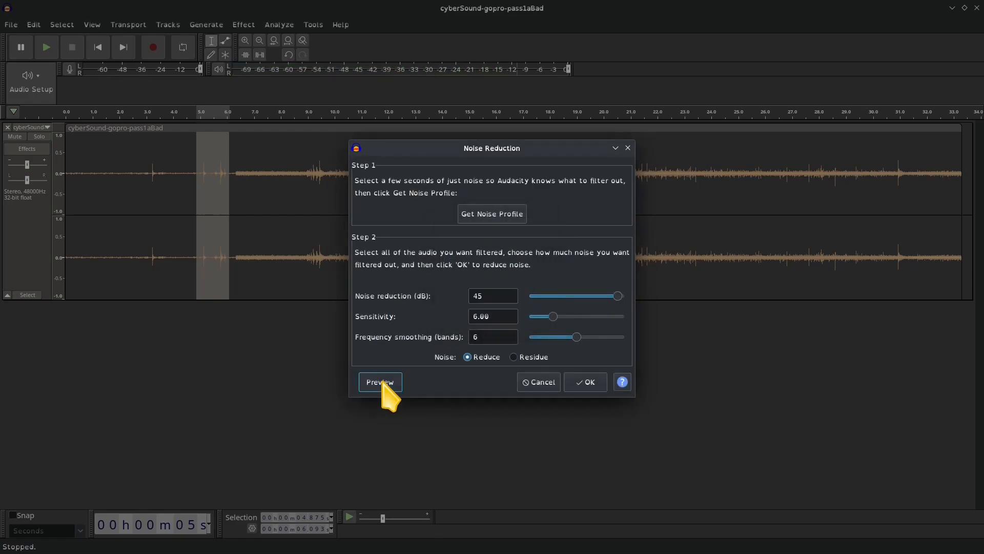
- Preview the section at 30 dB of noise reduction, and close the effect without applying it
left_click(589, 296)
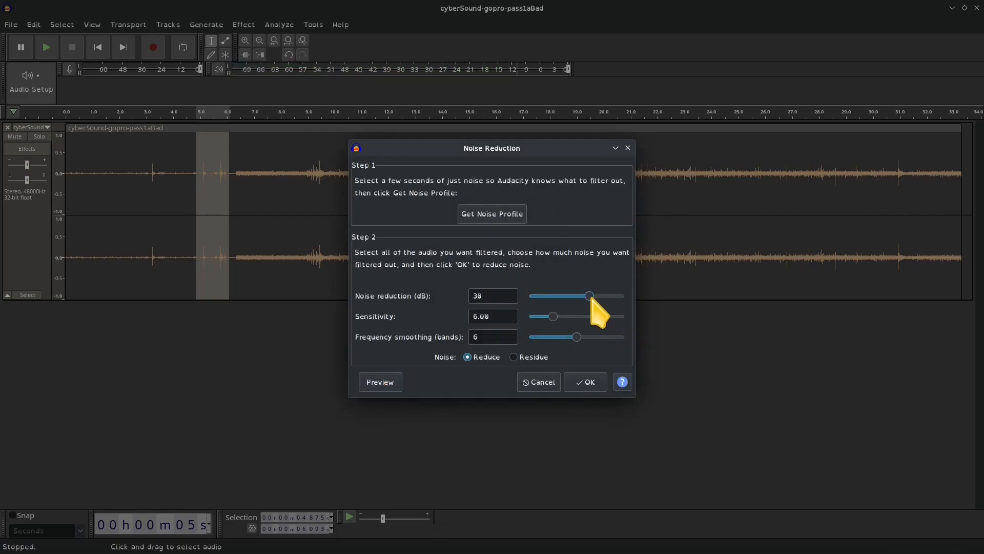
left_click(385, 392)
left_click(385, 392)
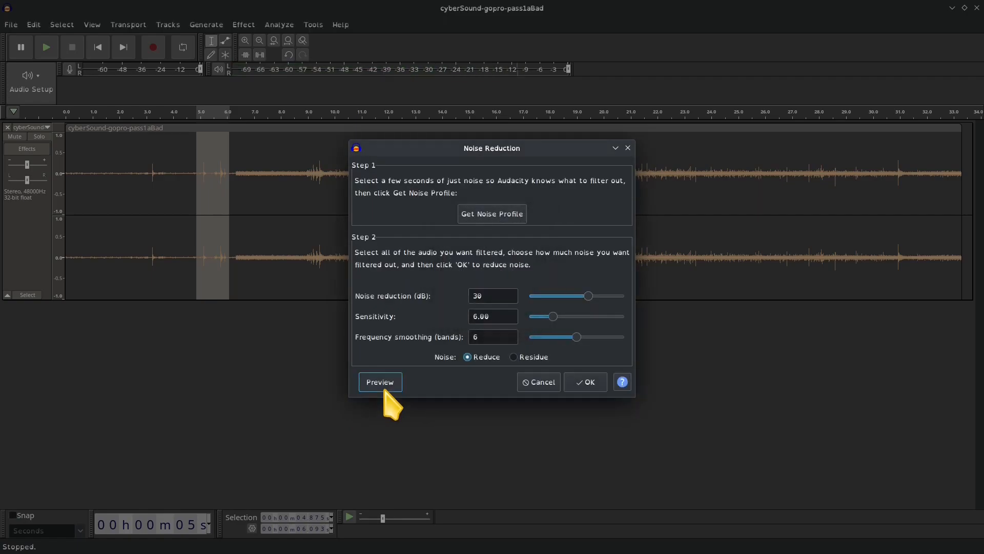
left_click(385, 392)
left_click(528, 384)
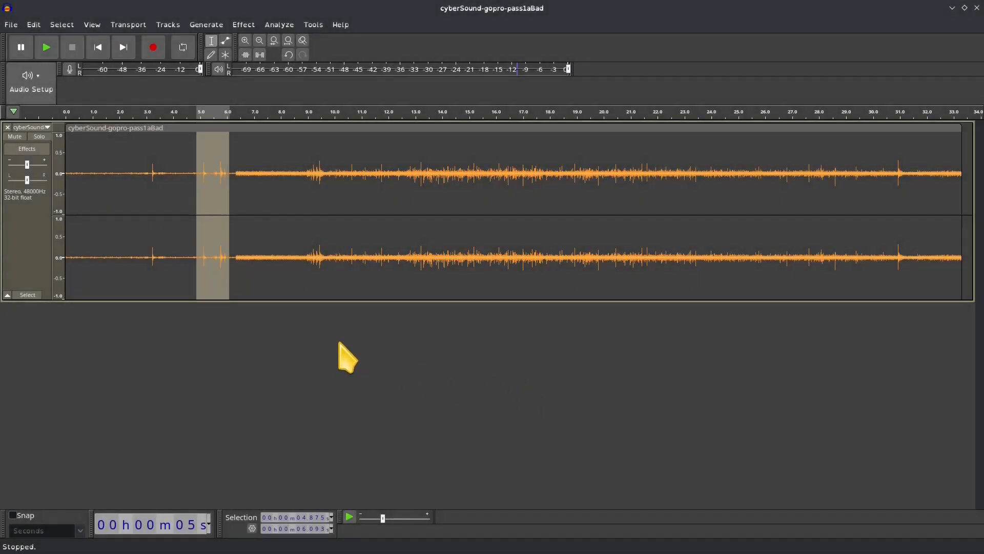
- Apply Noise Reduction to the entire track with the reduction set to 40 dB
left_click(255, 249)
key("ctrl+a")
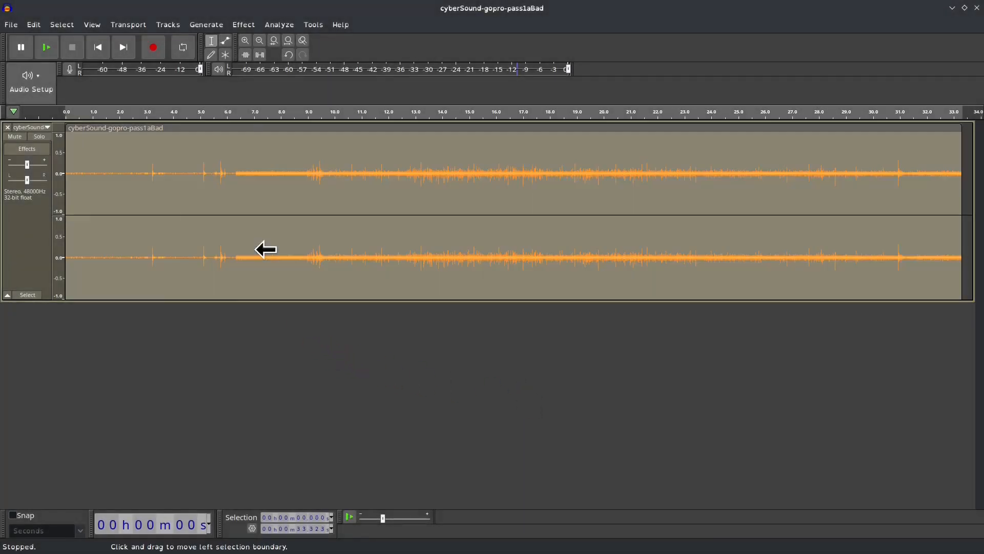
left_click(243, 24)
mouse_move(313, 160)
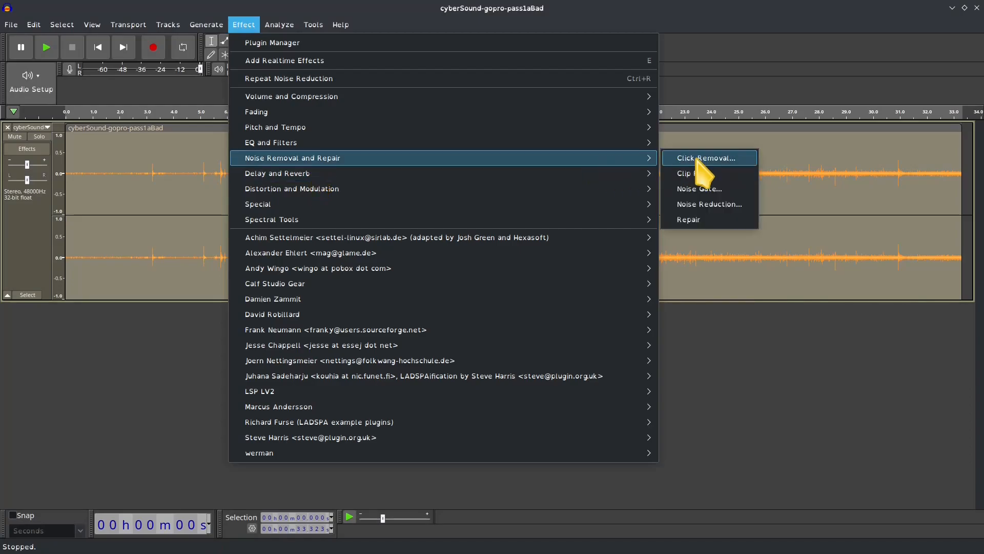
left_click(707, 204)
left_click_drag(561, 295, 608, 296)
left_click(591, 383)
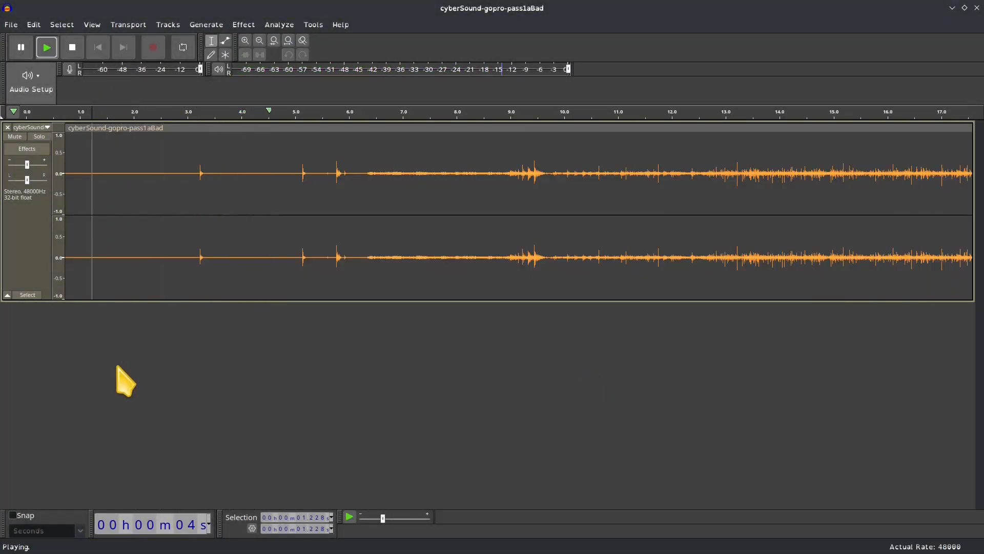
- Stop the playback of the track's opening, and listen to the noise from about 6.7 seconds
key("space")
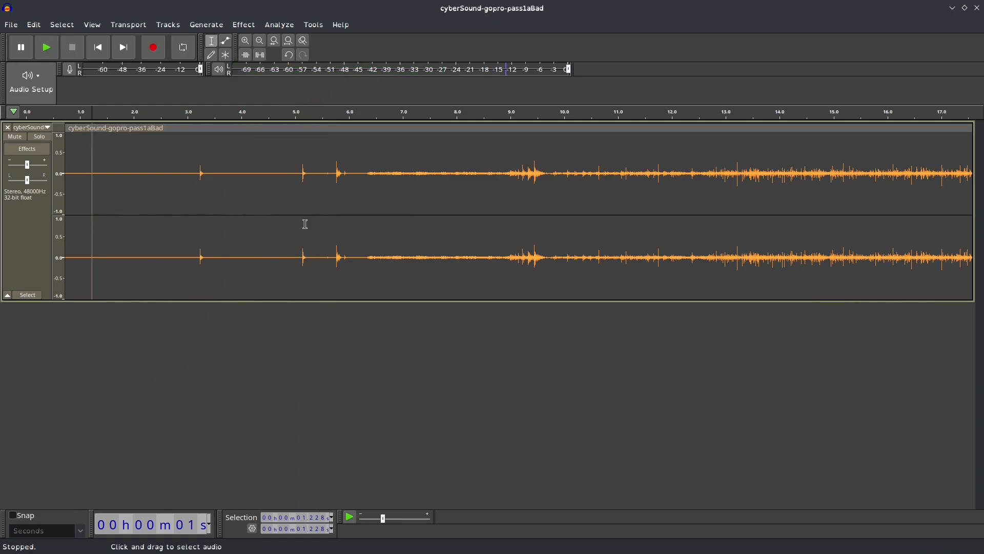
left_click_drag(302, 281, 304, 282)
left_click(385, 264)
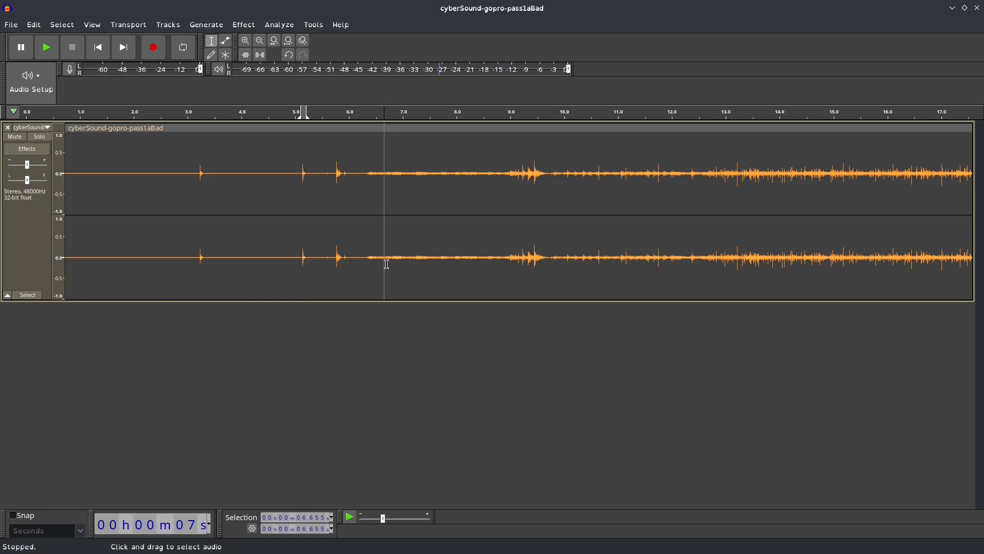
left_click(387, 266)
key("space")
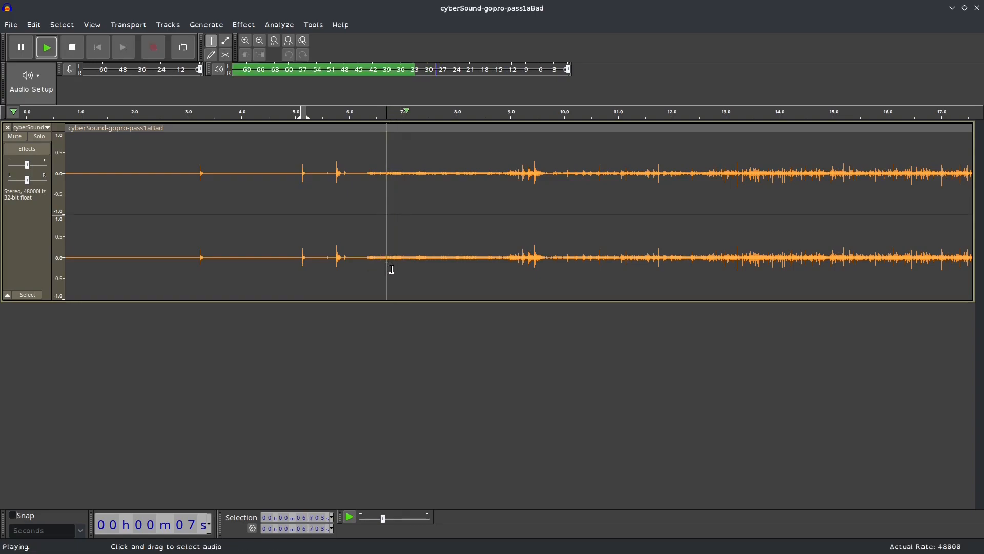
key("space")
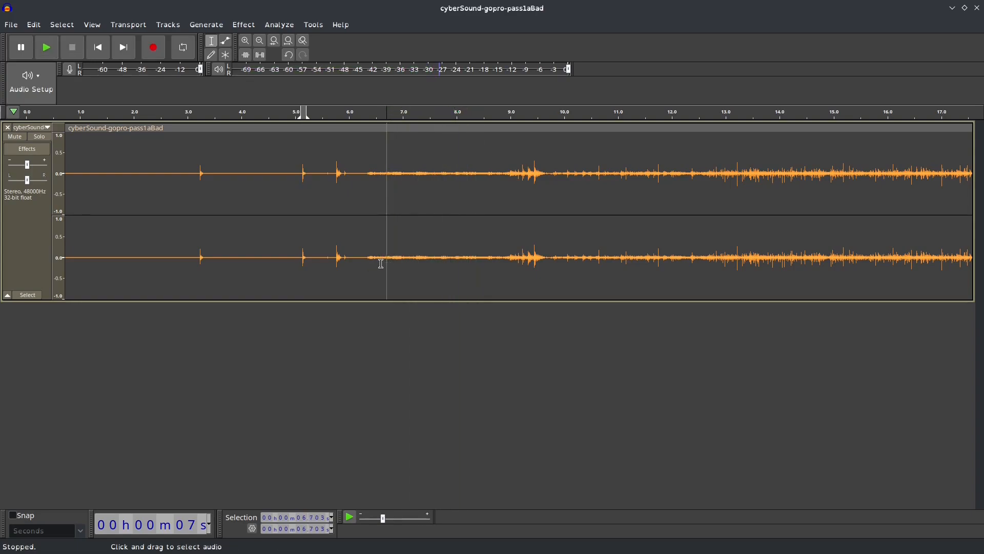
- Select and listen to the section from about 6.75 to 8.11 seconds, and capture it as a new Noise Reduction profile
left_click_drag(389, 262, 465, 269)
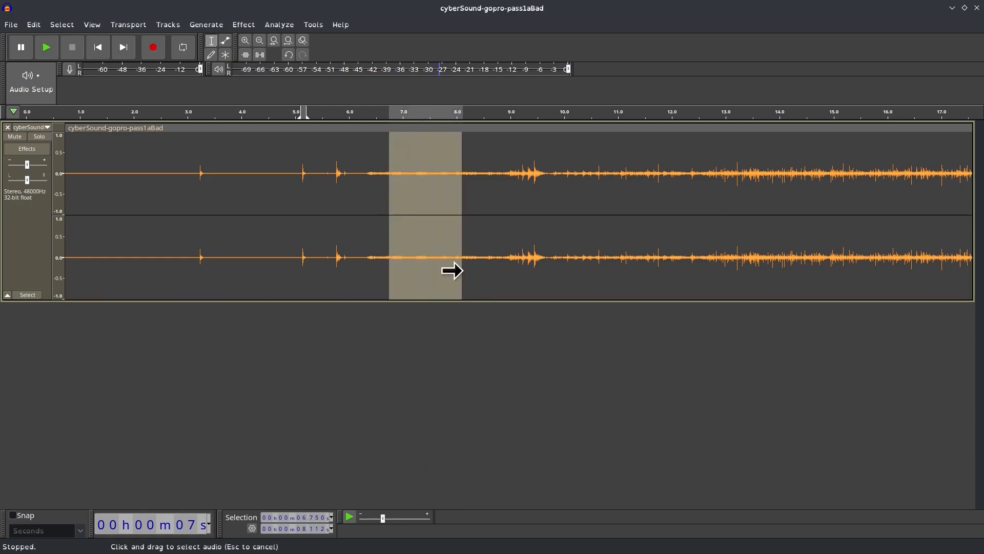
key("space")
key("space")
key("space")
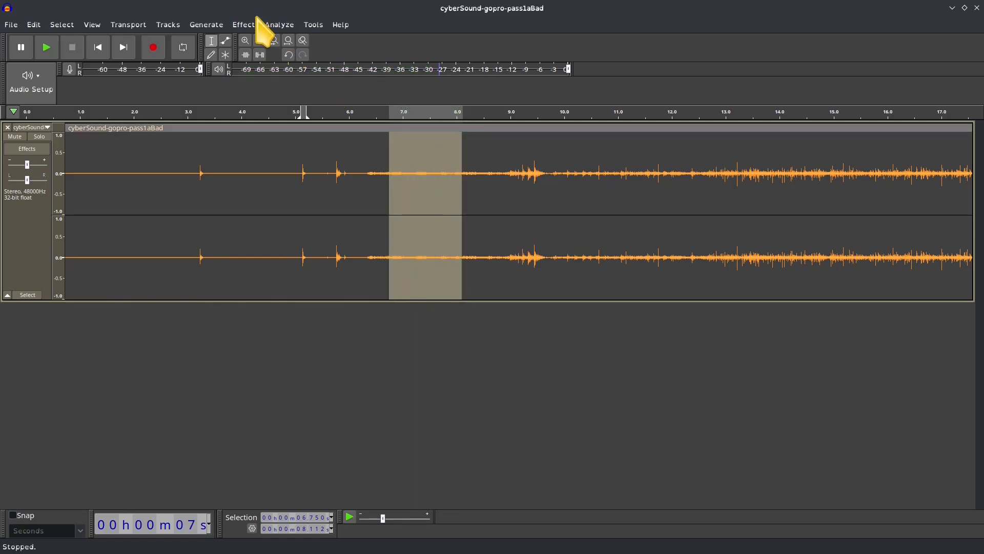
left_click(245, 25)
mouse_move(277, 159)
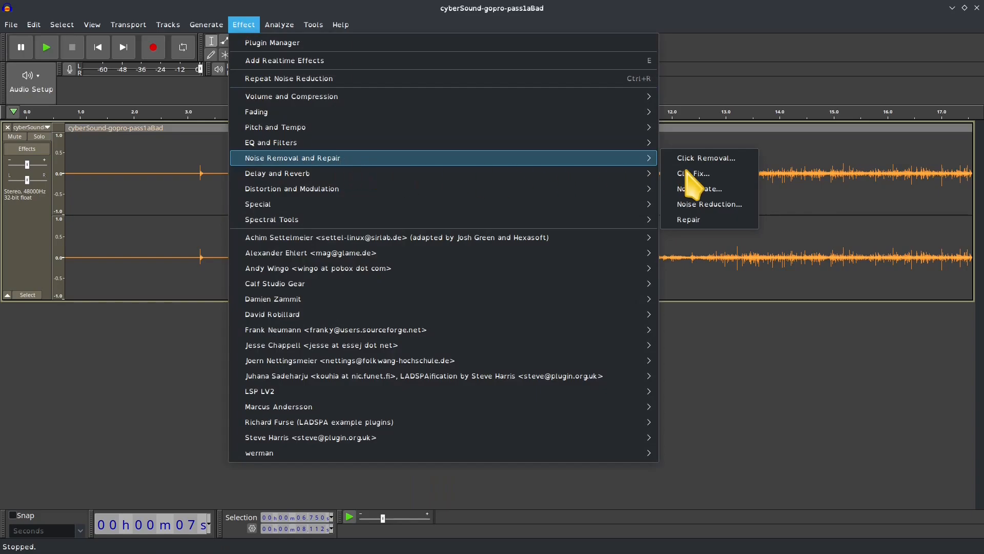
left_click(731, 204)
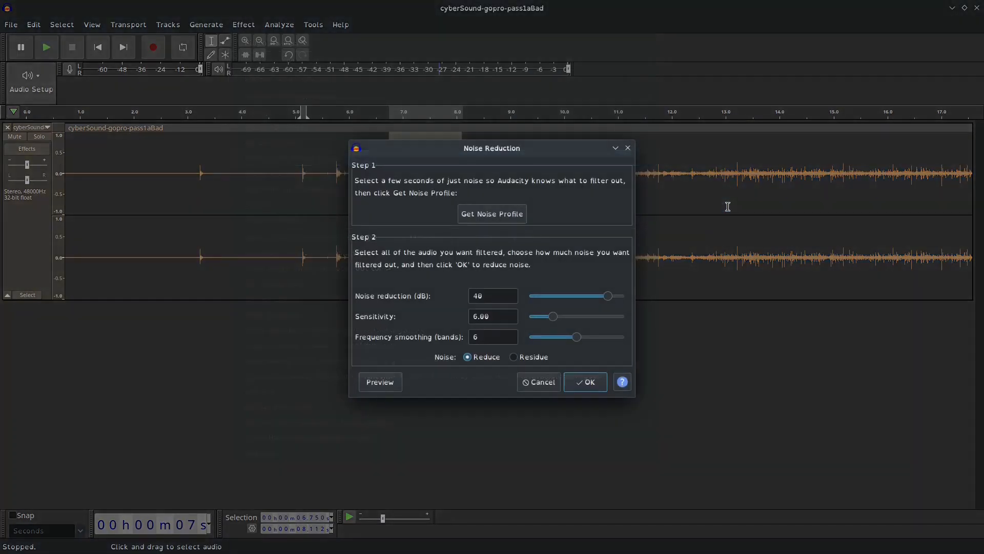
left_click(471, 214)
- Select the burst of sound from about 8.84 to 9.76 seconds and listen to it
left_click(487, 291)
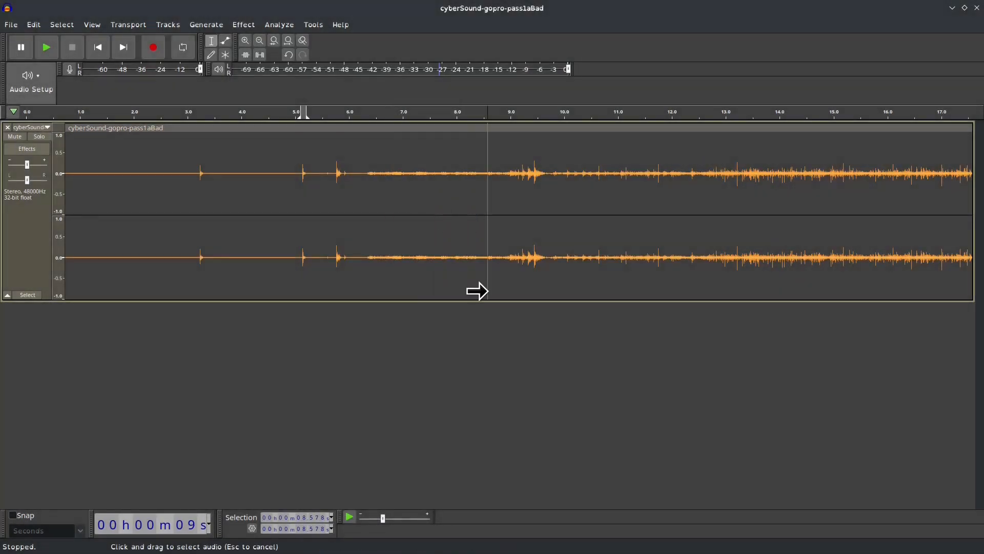
left_click_drag(513, 265, 552, 270)
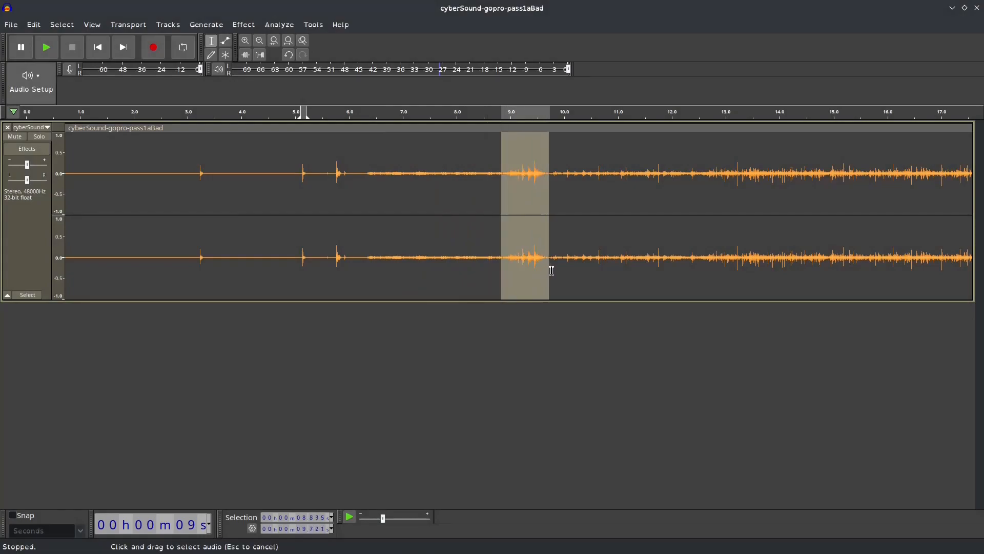
key("space")
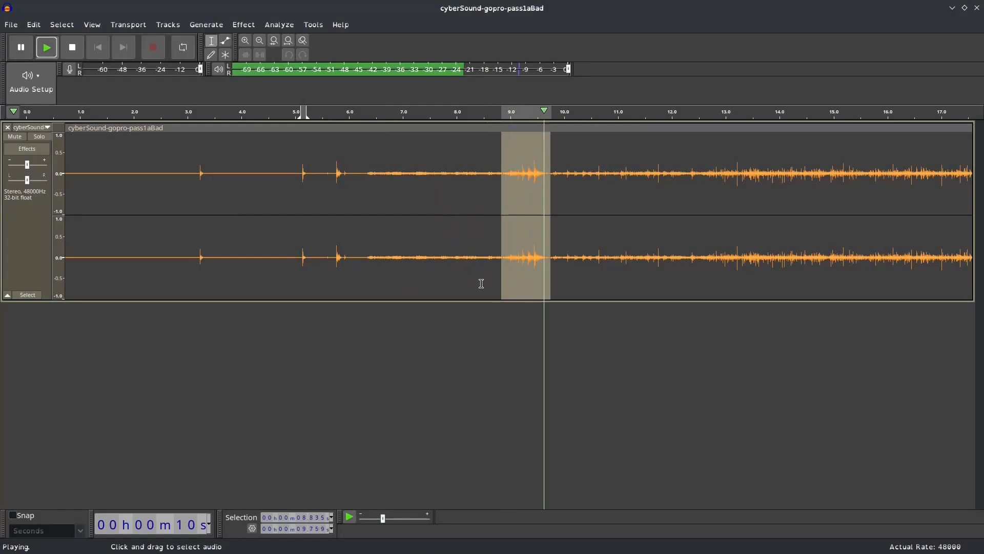
key("space")
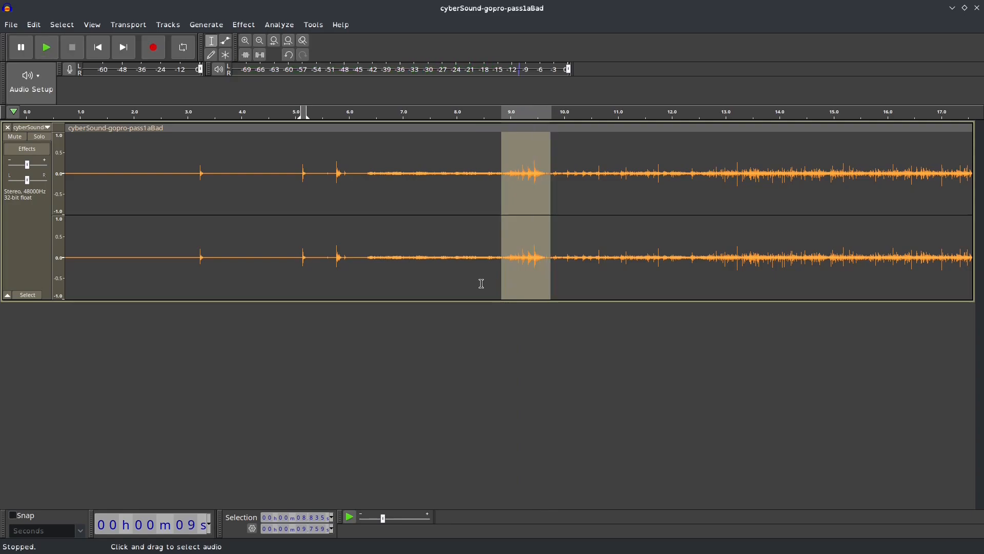
- Preview Noise Reduction at 40 dB on the section around 9 seconds, and close the effect without applying it
left_click(243, 24)
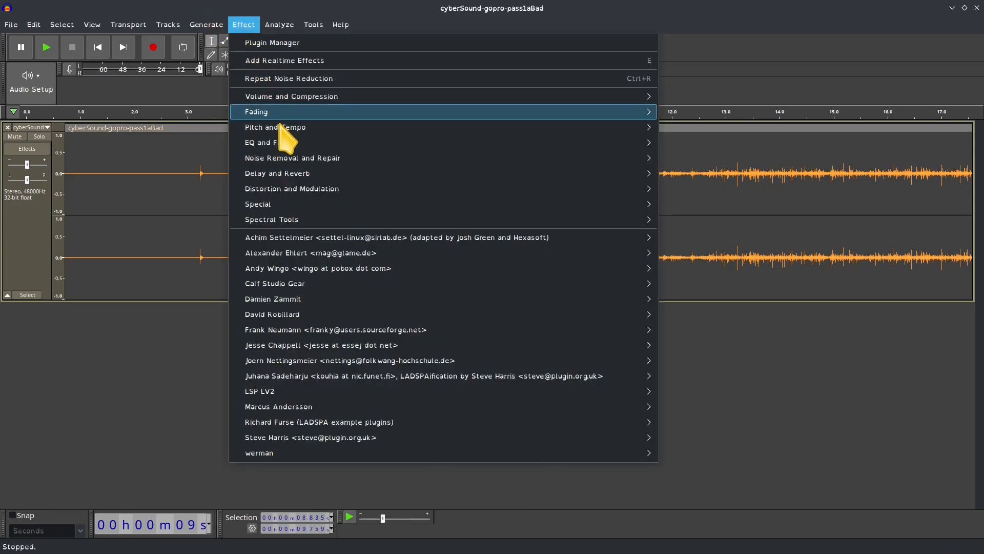
mouse_move(341, 158)
left_click(709, 204)
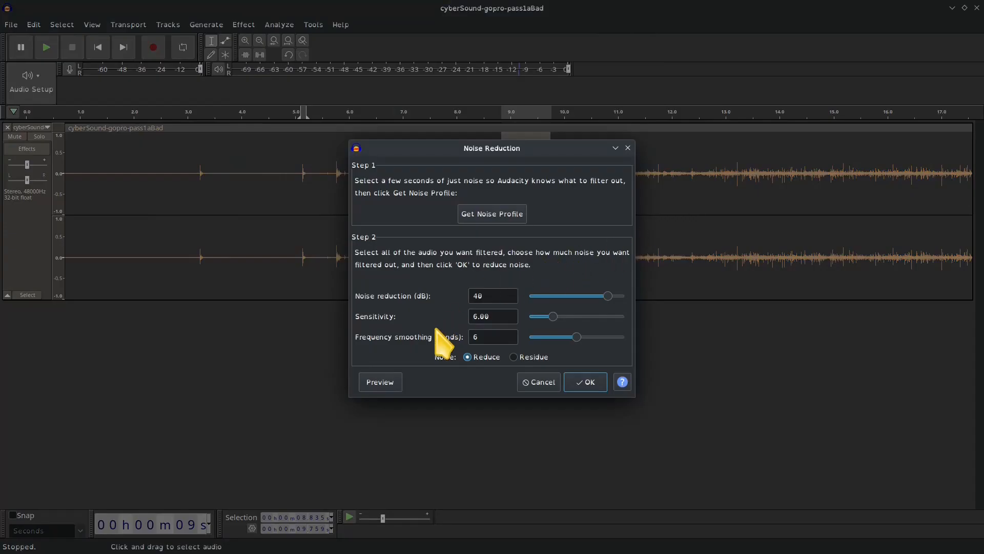
left_click(371, 389)
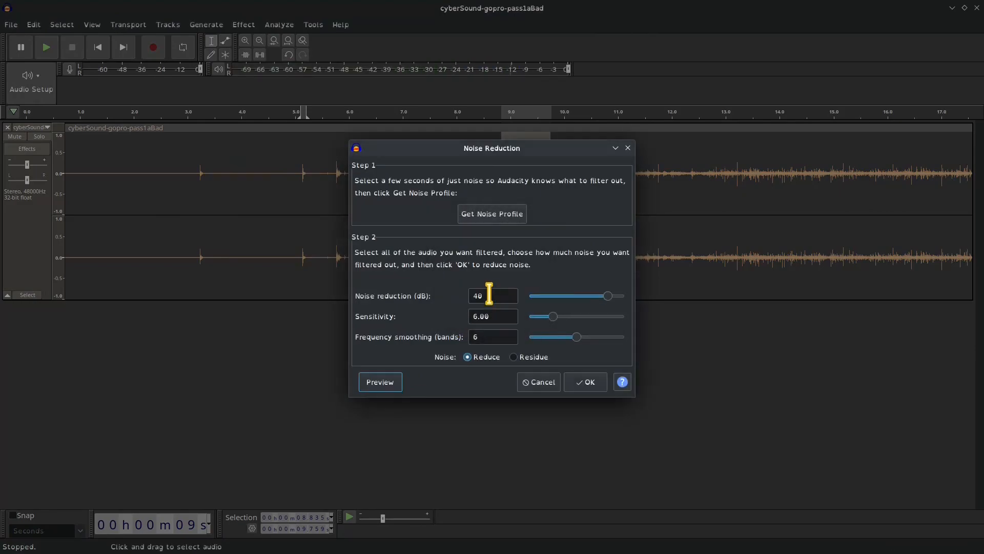
left_click(531, 382)
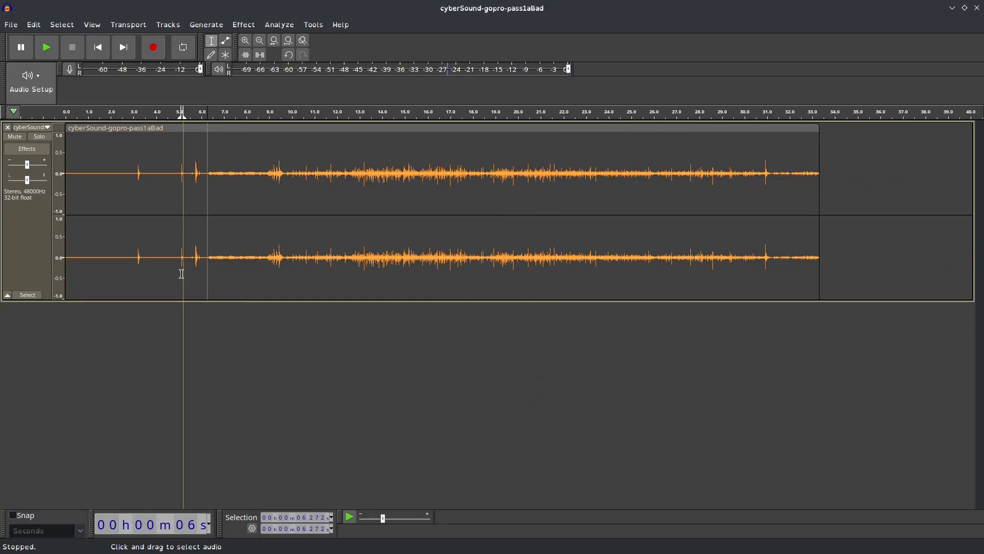
- Apply Noise Reduction at 40 dB, sensitivity 6.00 and 6 smoothing bands from about 6.23 seconds to the track's end, and listen to the result
left_click(205, 265)
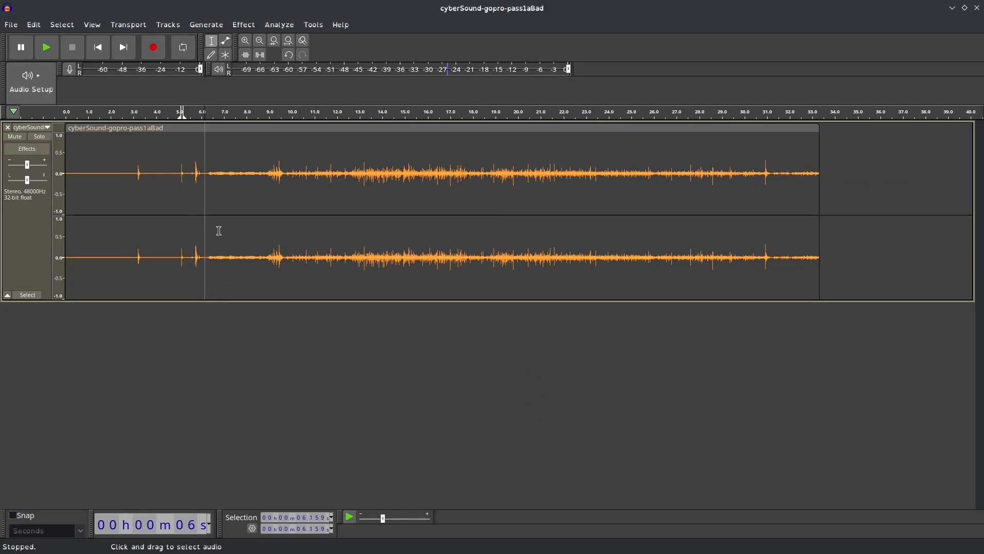
left_click_drag(206, 264, 815, 275)
left_click(244, 24)
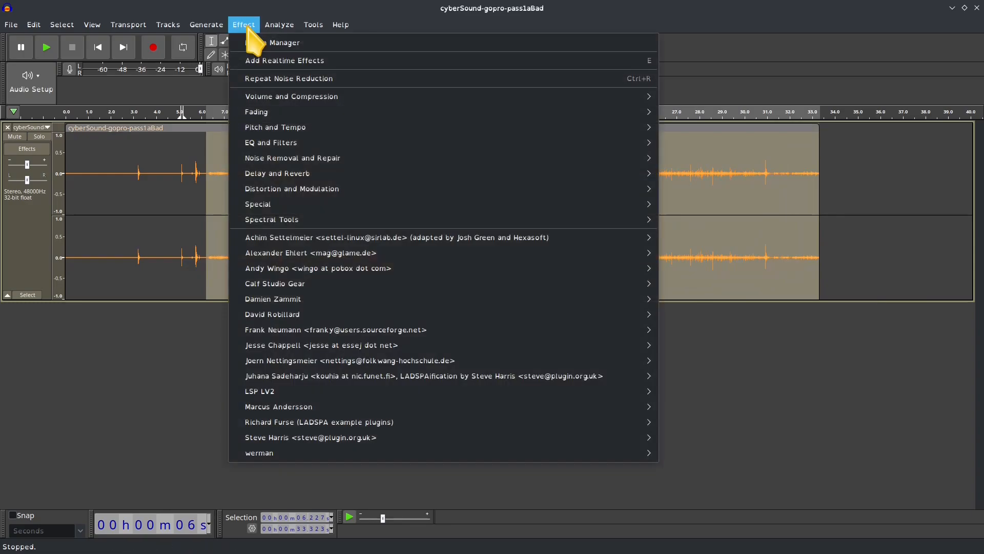
mouse_move(410, 159)
left_click(731, 201)
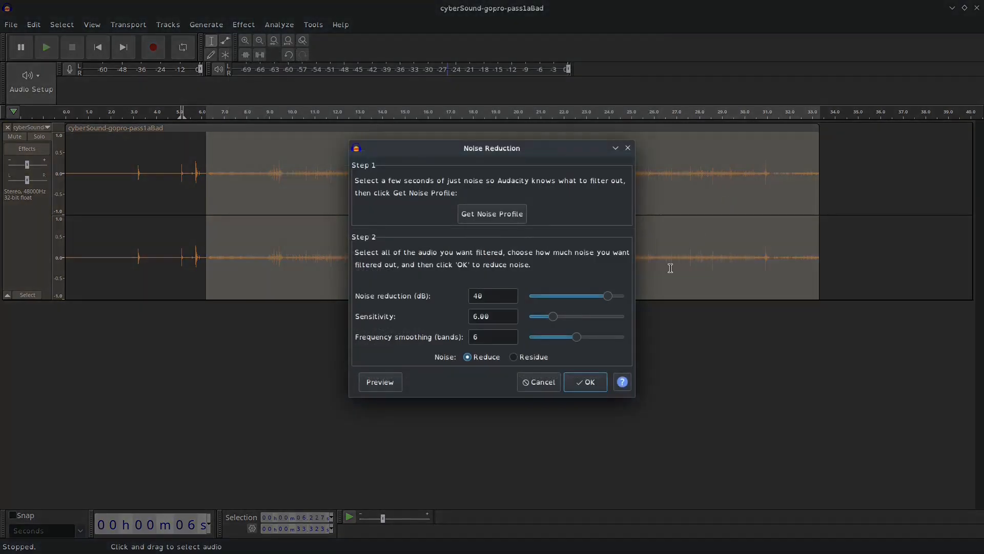
left_click(587, 382)
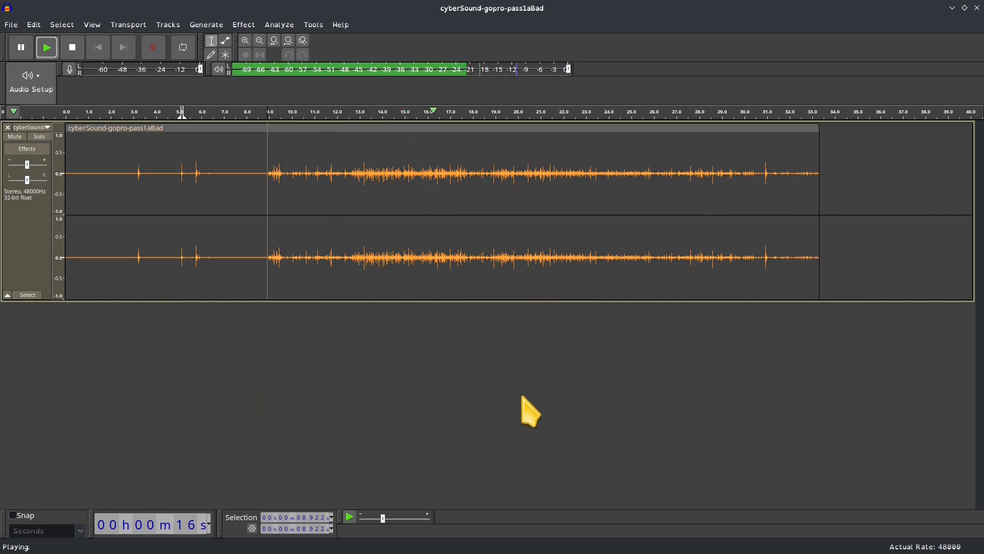
key("space")
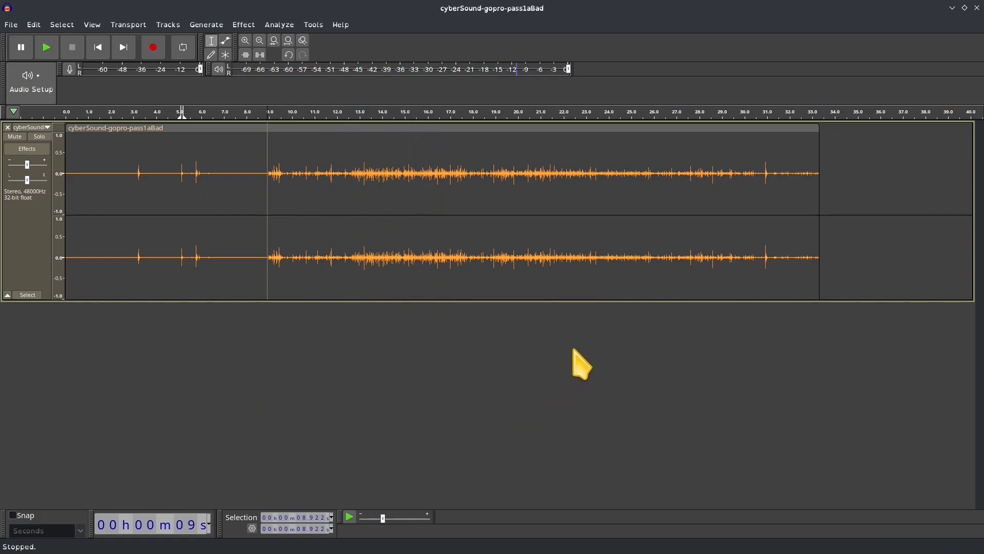
left_click(601, 287)
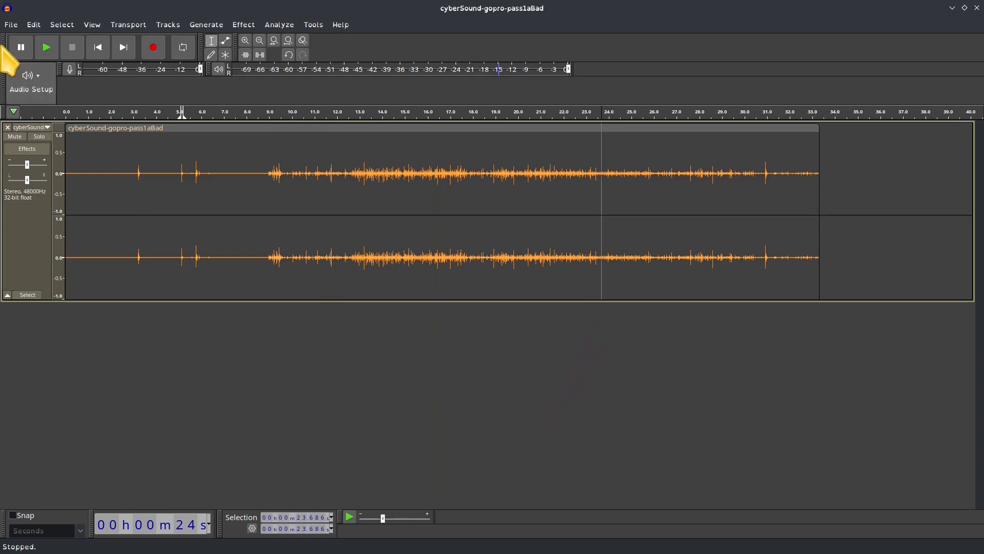
- Export the cleaned audio as a 24-bit WAV named cyberSound-gopro-pass1-aFix.wav in the sound folder
left_click(12, 24)
mouse_move(31, 128)
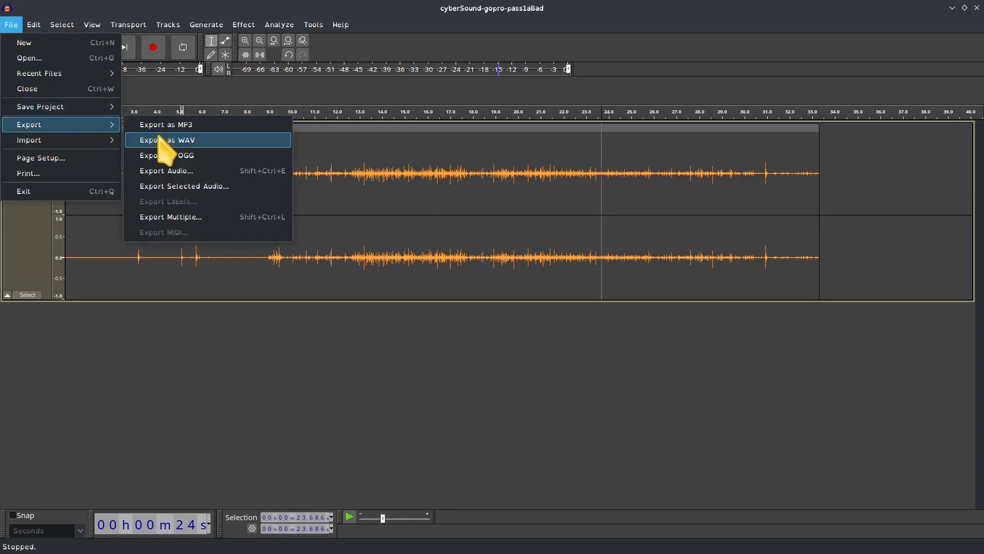
left_click(283, 141)
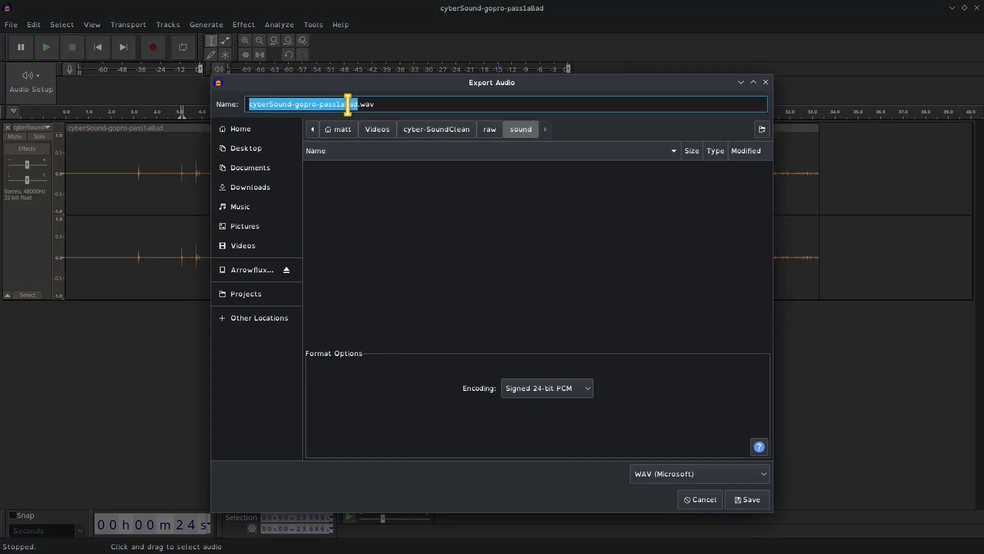
left_click(350, 104)
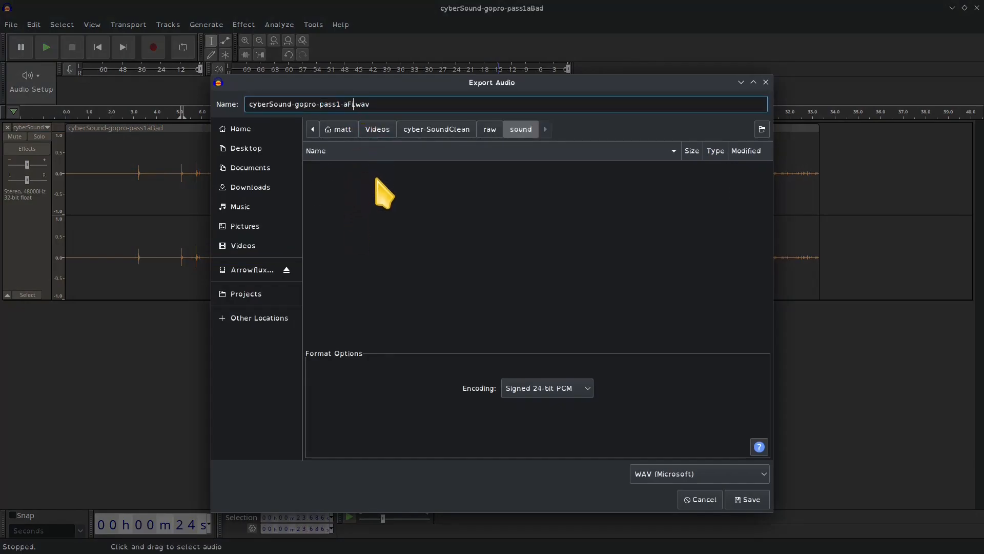
key("Return")
- Switch to the Dolphin window and add cyberSound-gopro-pass1-aFix.wav to the Shotcut playlist
key("super+w")
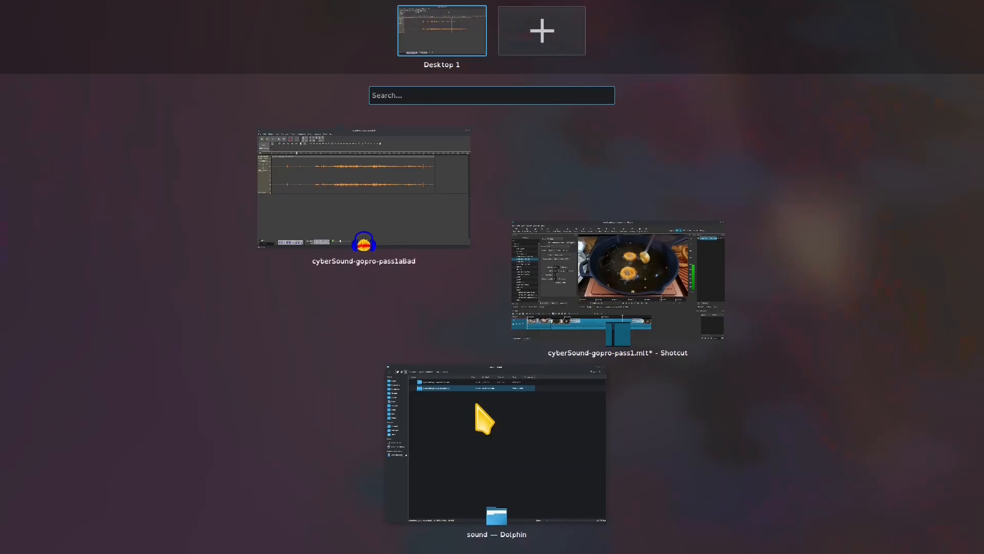
left_click(528, 402)
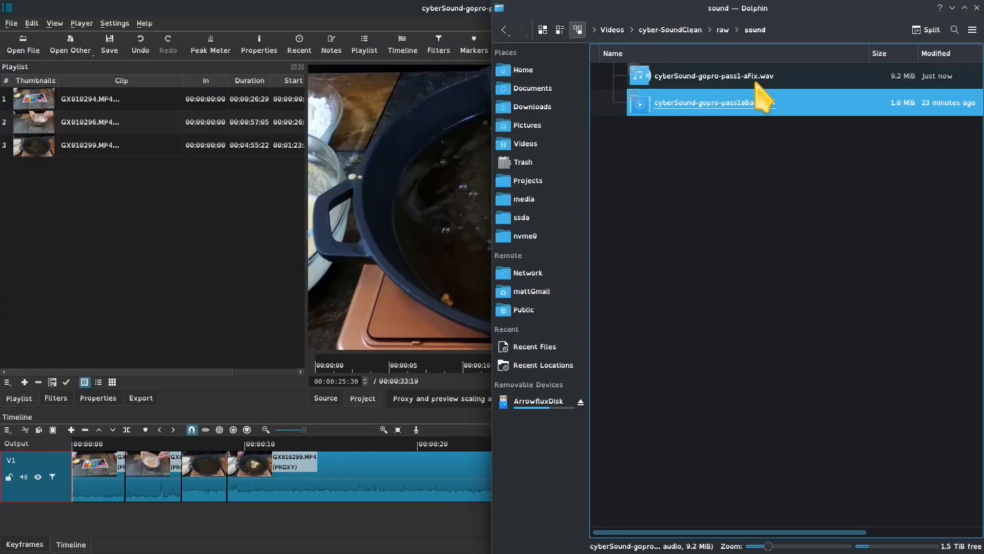
left_click(753, 76)
left_click_drag(754, 75, 187, 307)
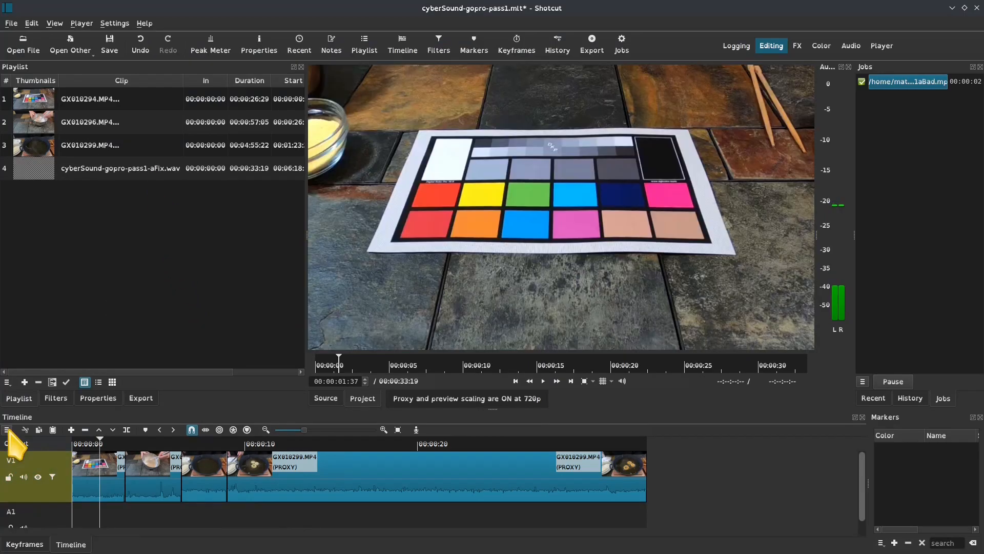
- Add an audio track and place cyberSound-gopro-pass1-aFix.wav on it, starting at the beginning of the timeline
left_click(8, 431)
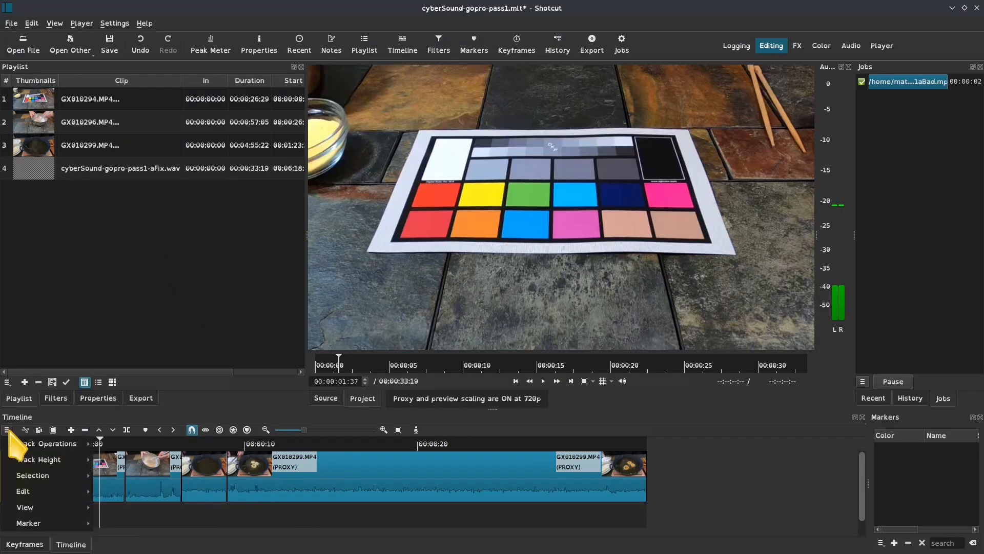
mouse_move(30, 446)
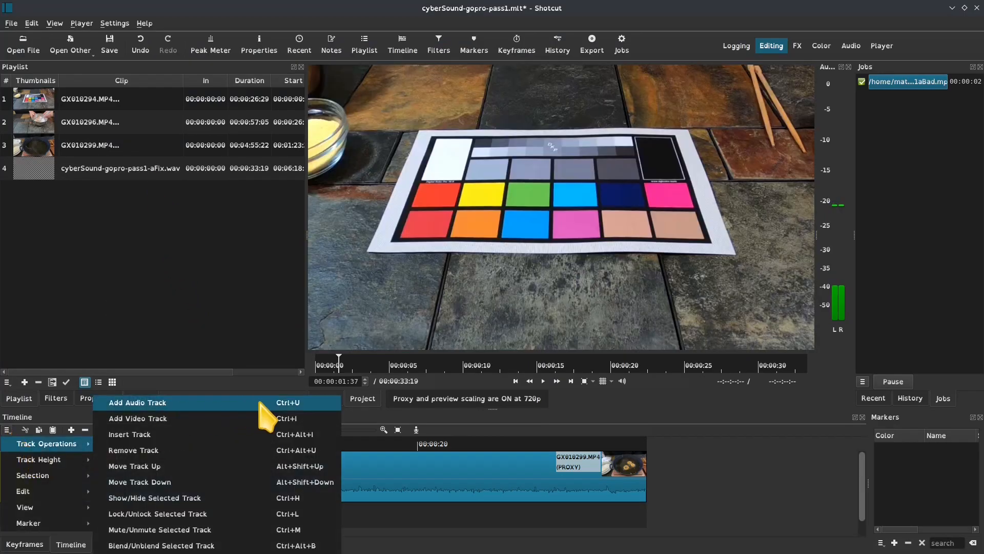
left_click(351, 513)
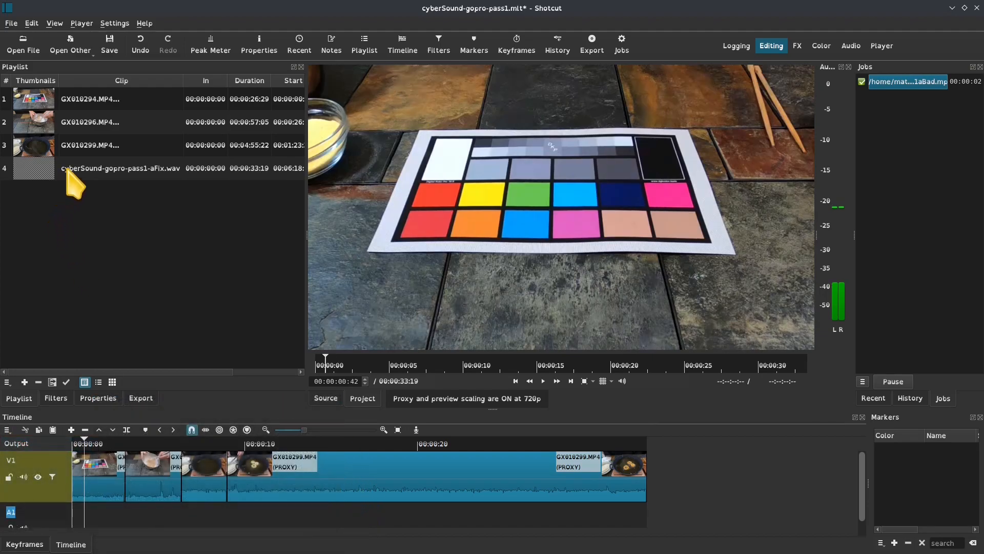
left_click_drag(67, 170, 126, 513)
left_click_drag(281, 518, 218, 525)
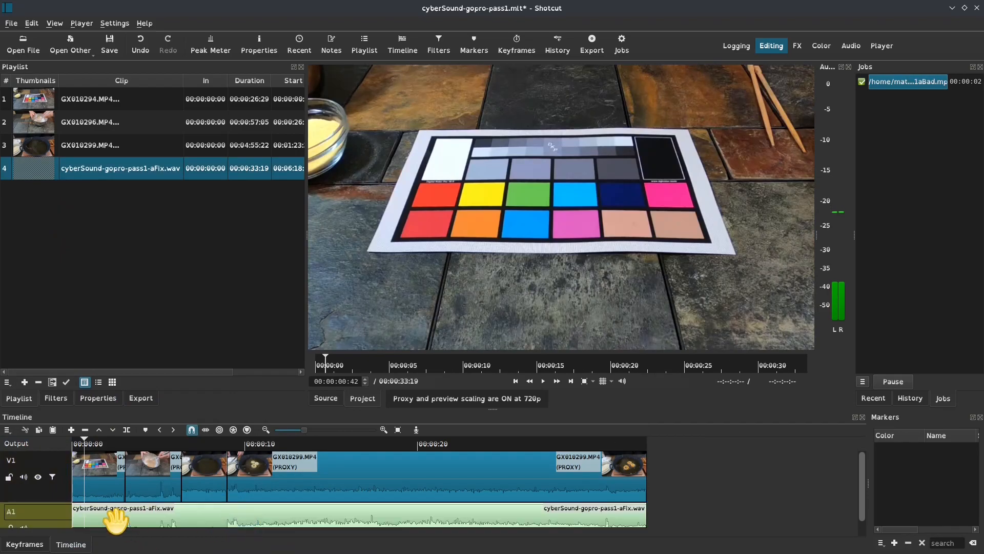
- Switch to the Audio layout and compare the cleaned A1 audio with the original V1 audio by muting one track at a time
key("alt+5")
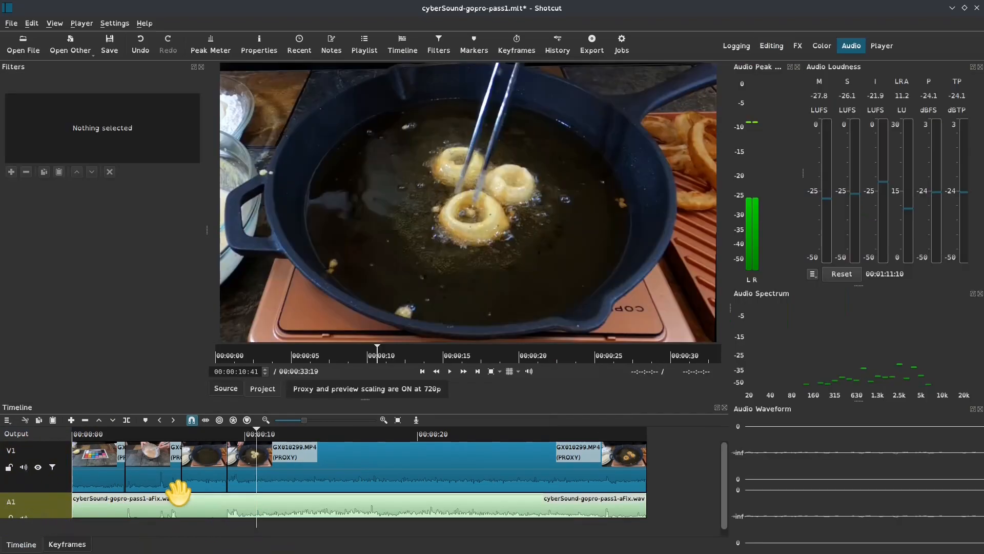
left_click(23, 467)
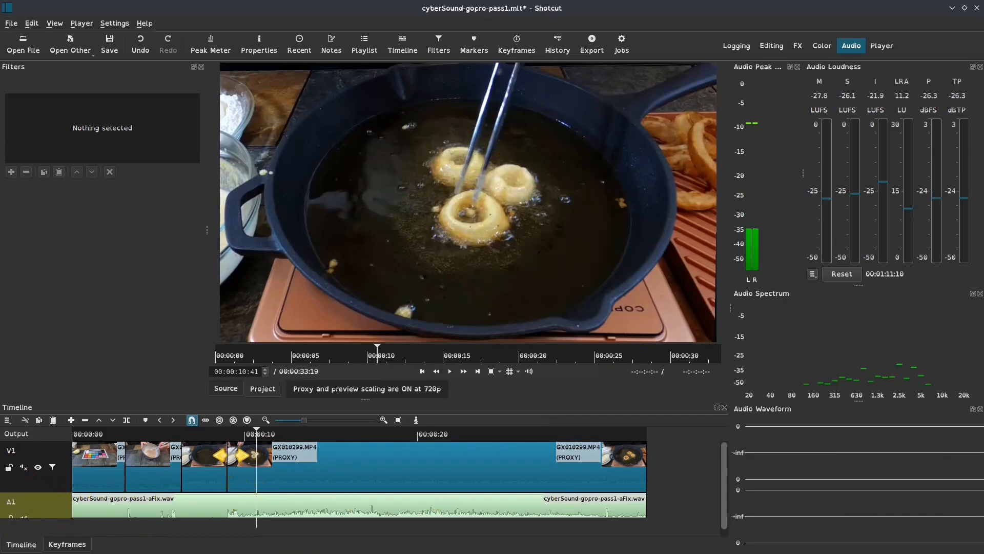
left_click(227, 441)
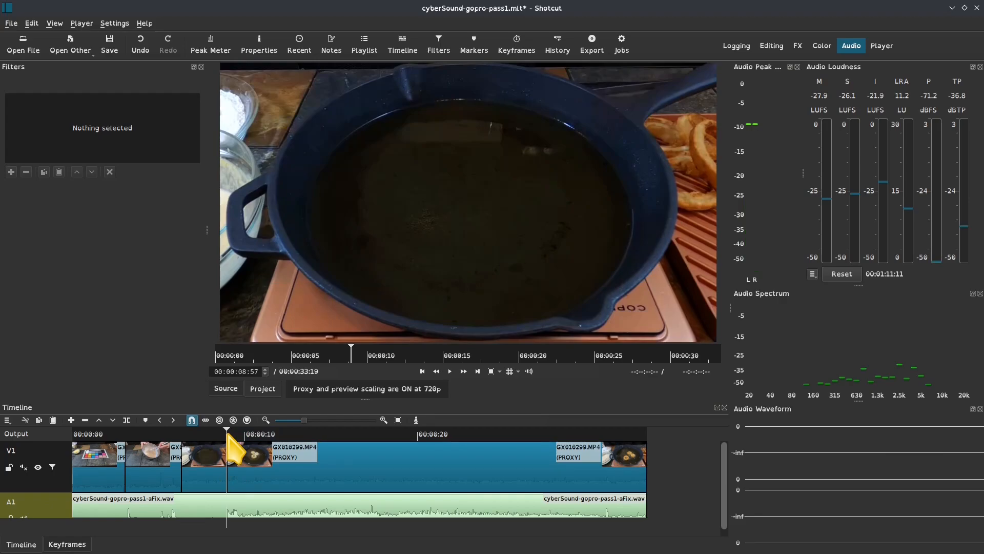
left_click(127, 508)
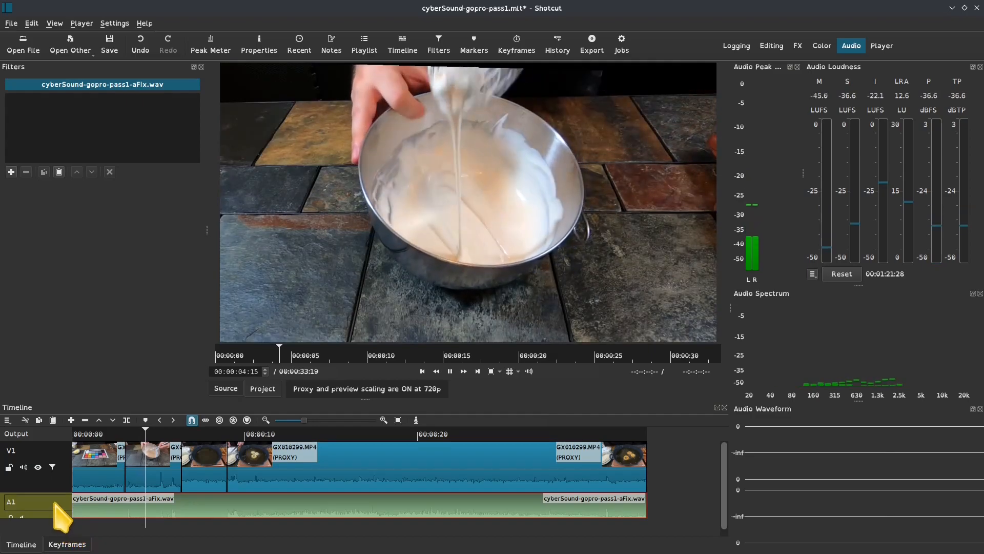
key("space")
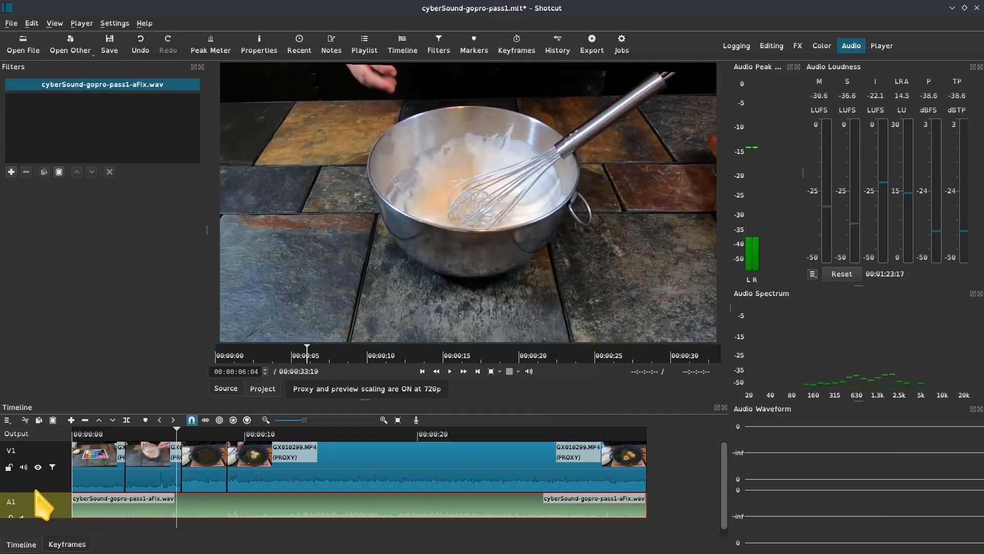
- Mute track V1, unmute A1, and listen to the cleaned audio over the mixing bowl clip and the start of the frying clip
left_click(24, 467)
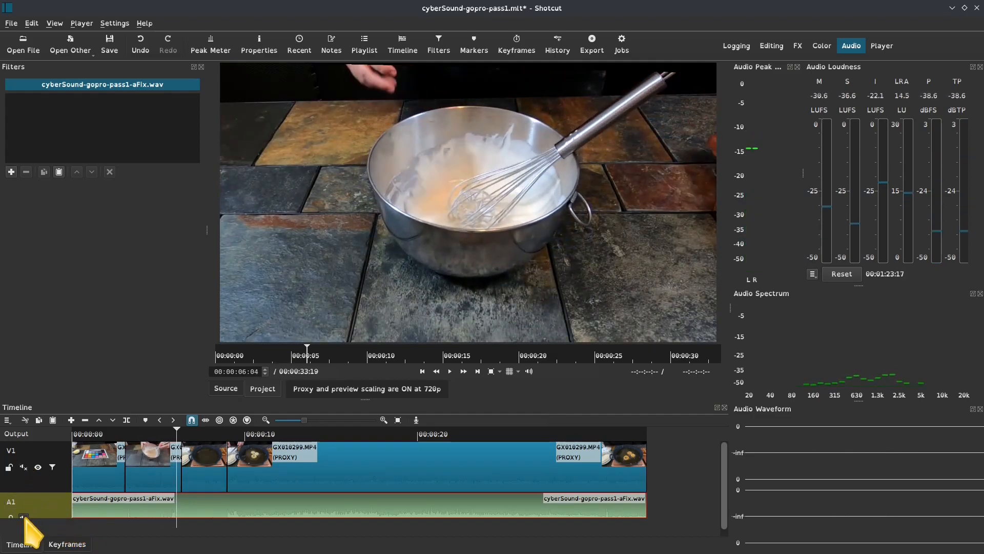
key("Up")
key("space")
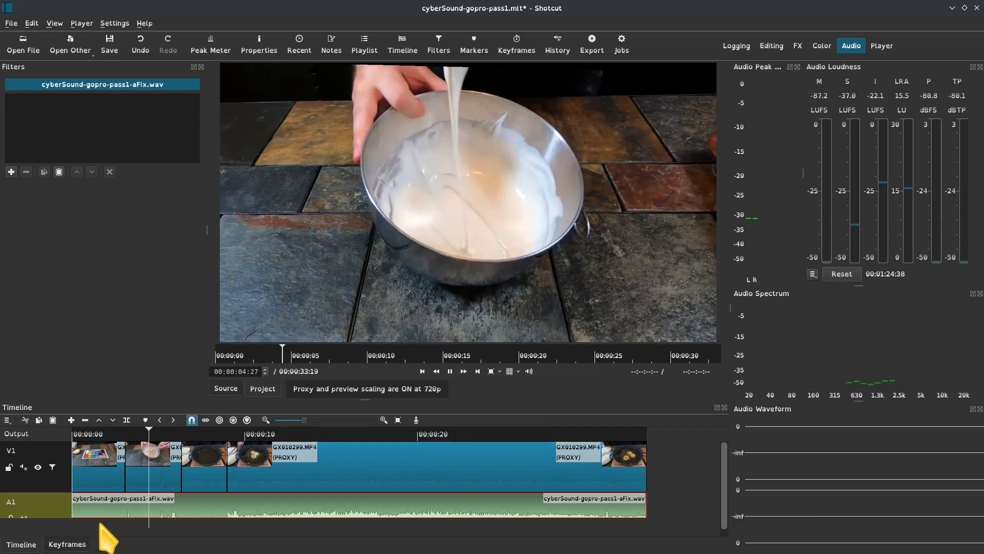
key("space")
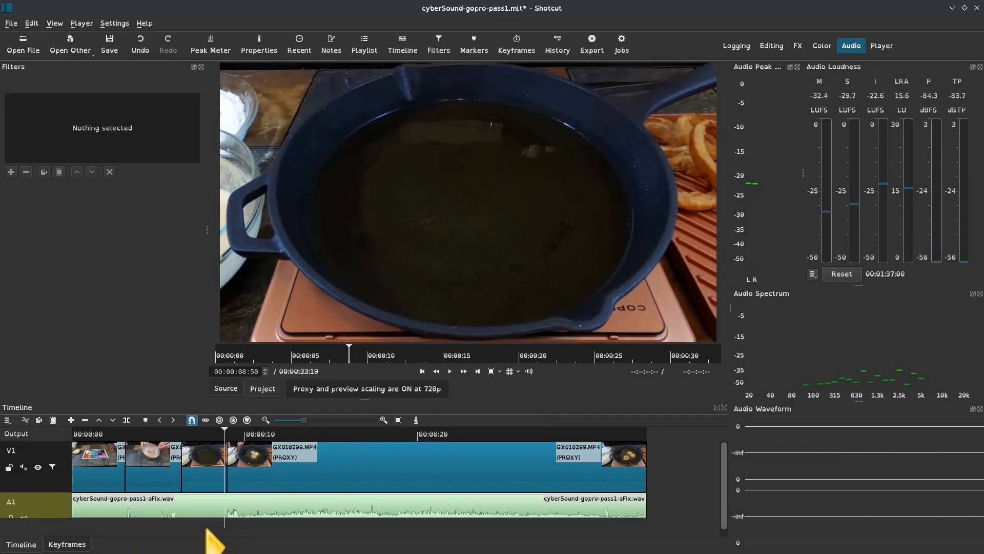
key("space")
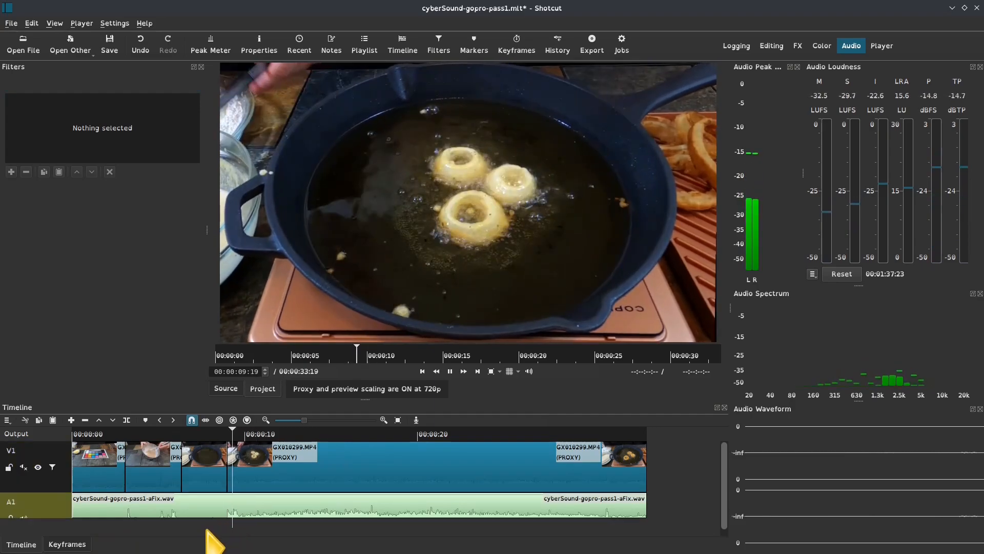
- Return to the Editing layout, re-enable video in the export's codec settings, and export the timeline as cyberSound-gopro-pass1.mp4 into the clean folder
left_click(772, 48)
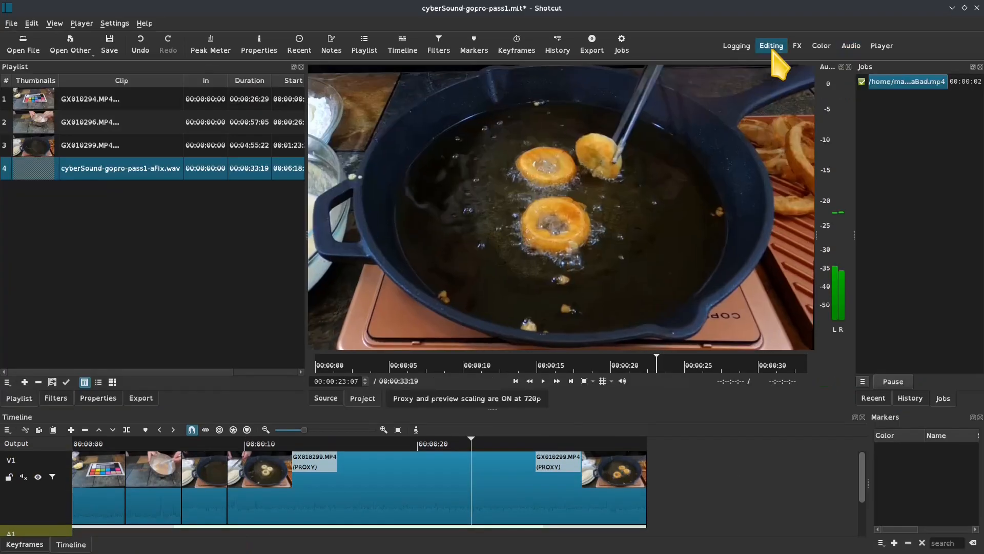
left_click(132, 401)
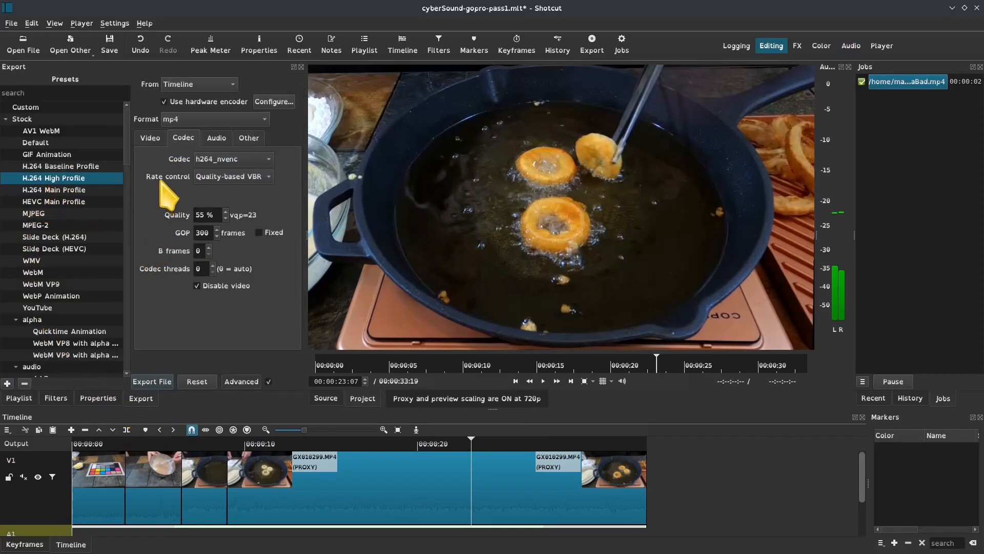
left_click(221, 288)
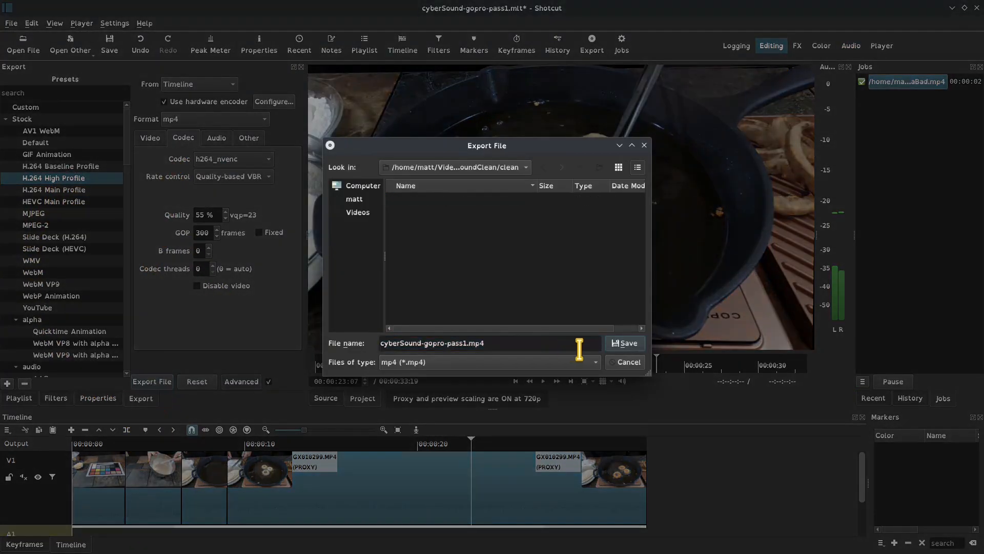
left_click(622, 344)
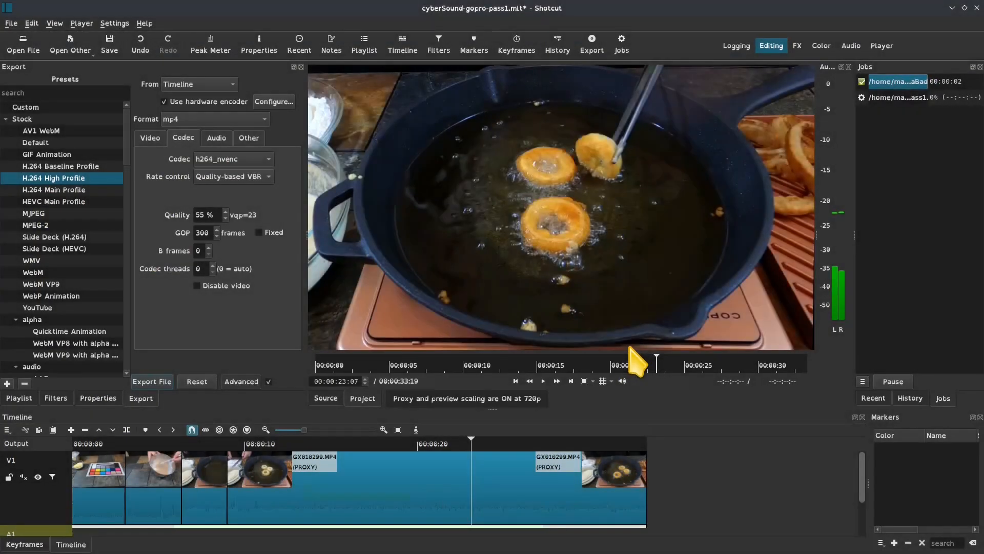
- Play the exported cyberSound-gopro-pass1.mp4 in mpv and check the sound at several points of the frying scene
key("super+w")
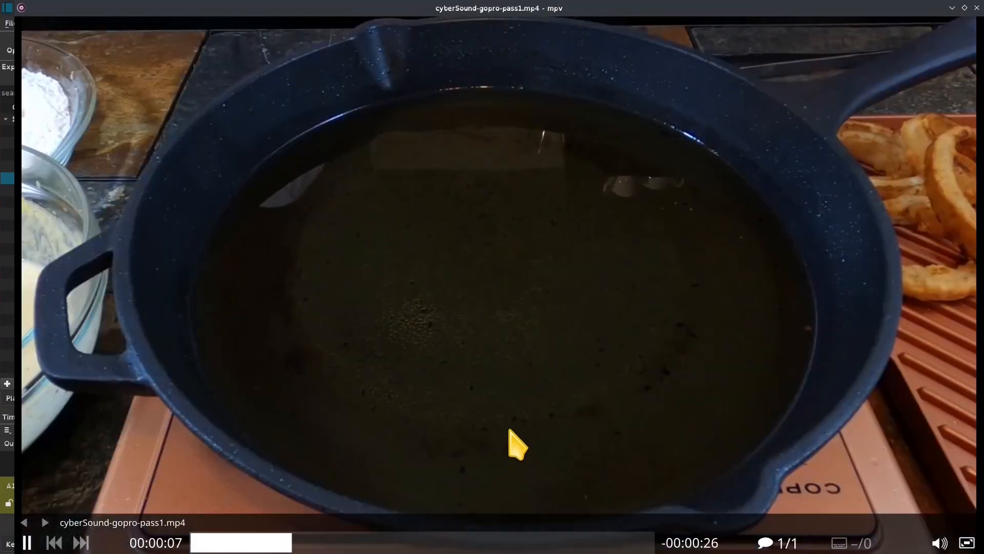
left_click(376, 543)
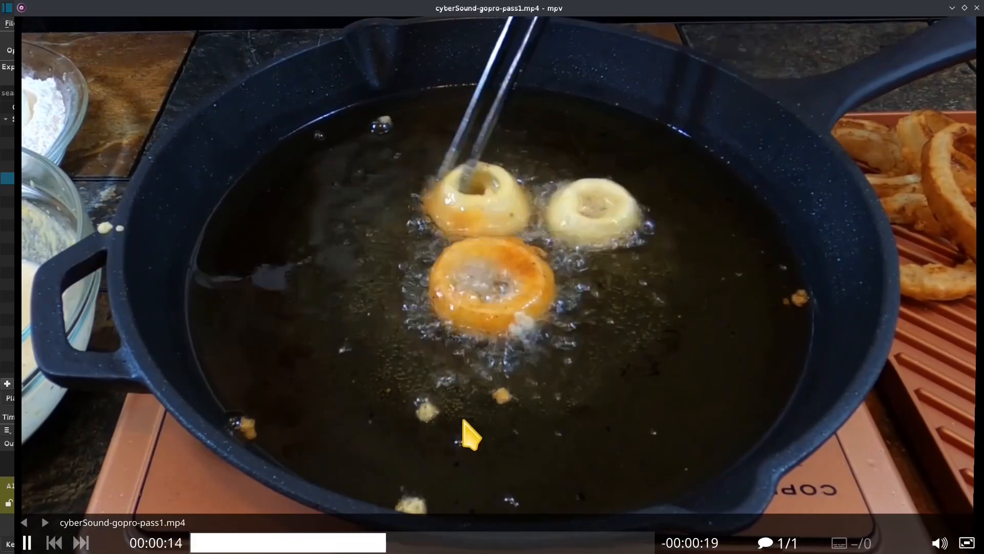
left_click(336, 543)
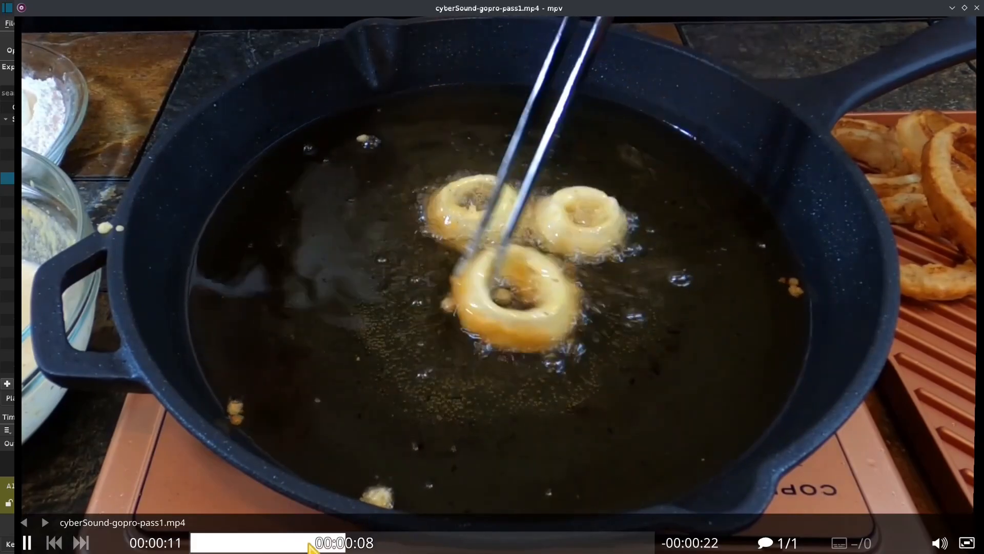
left_click(306, 543)
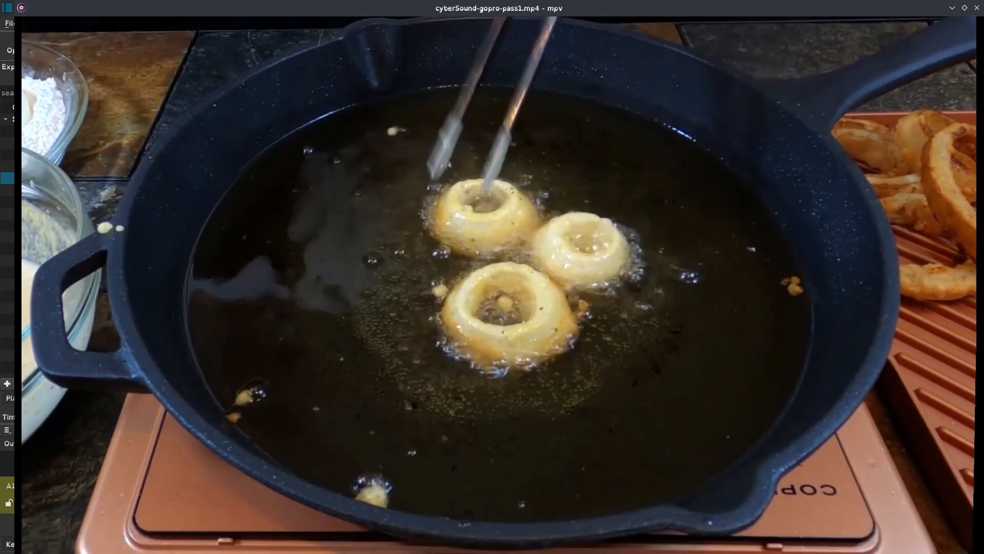